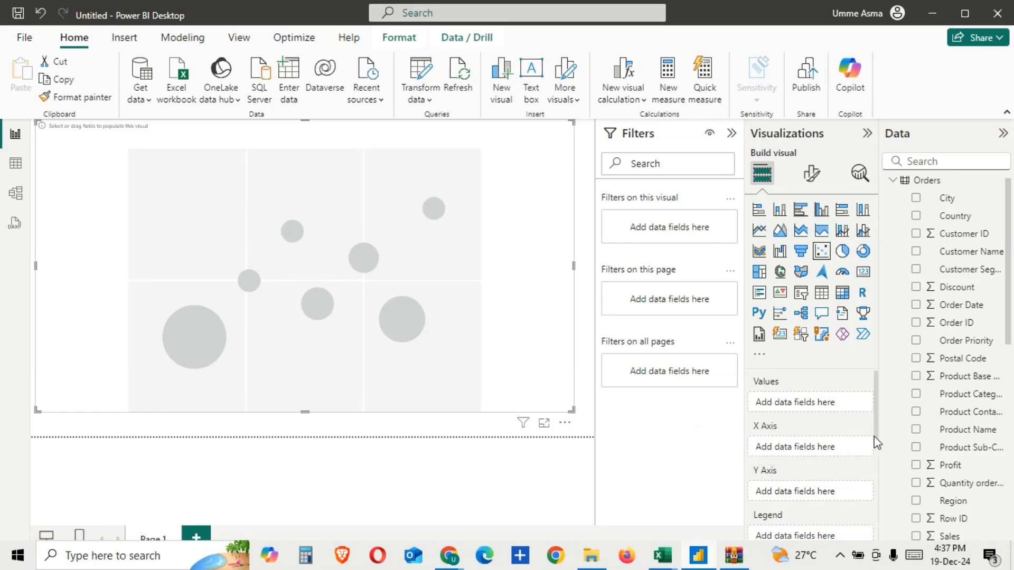
Assign Region to the X axis and Sales to the Y axis of the empty scatter chart.
left_click_drag(878, 437, 885, 516)
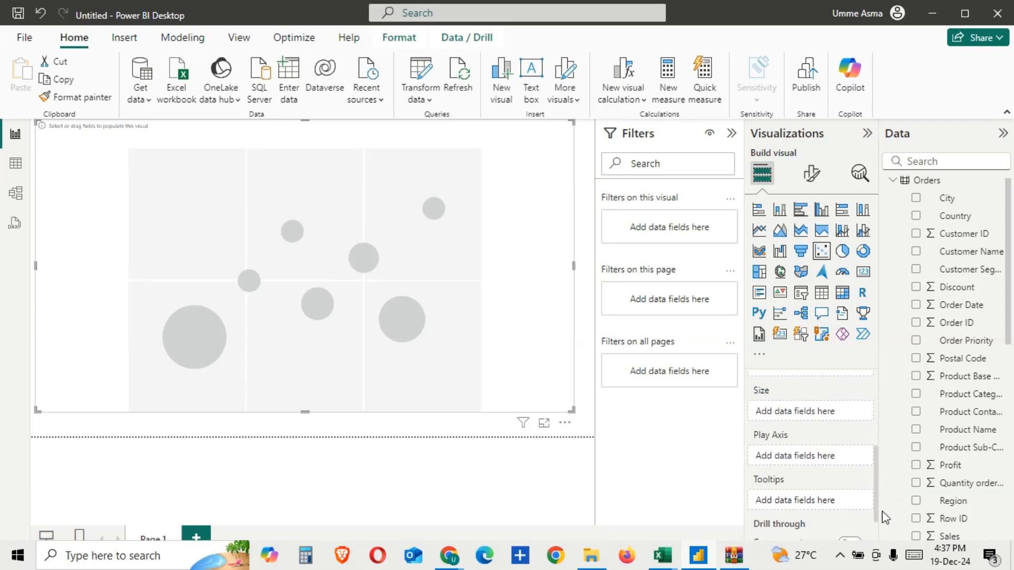
left_click_drag(877, 467, 875, 401)
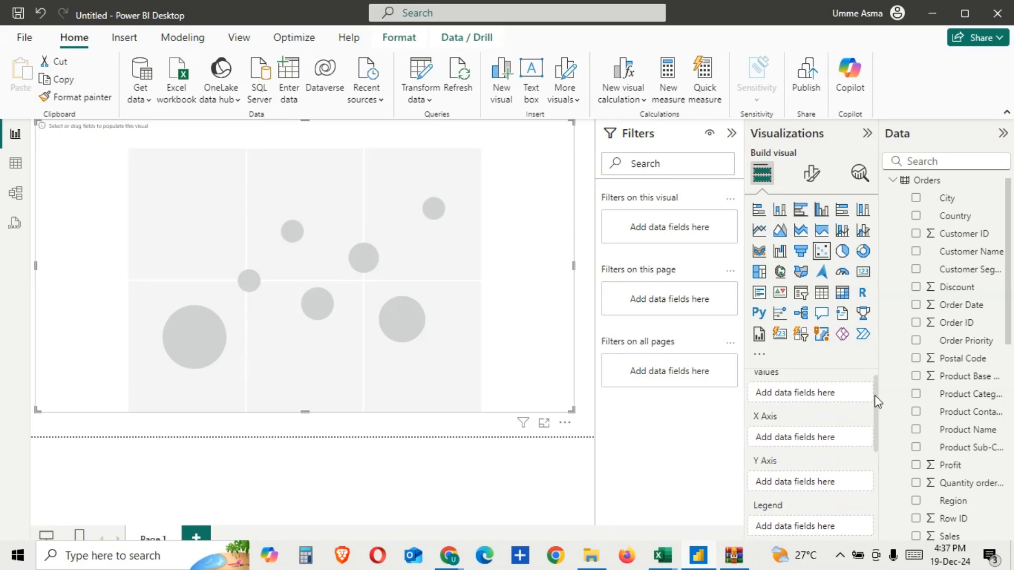
scroll(817, 405, "up", 1)
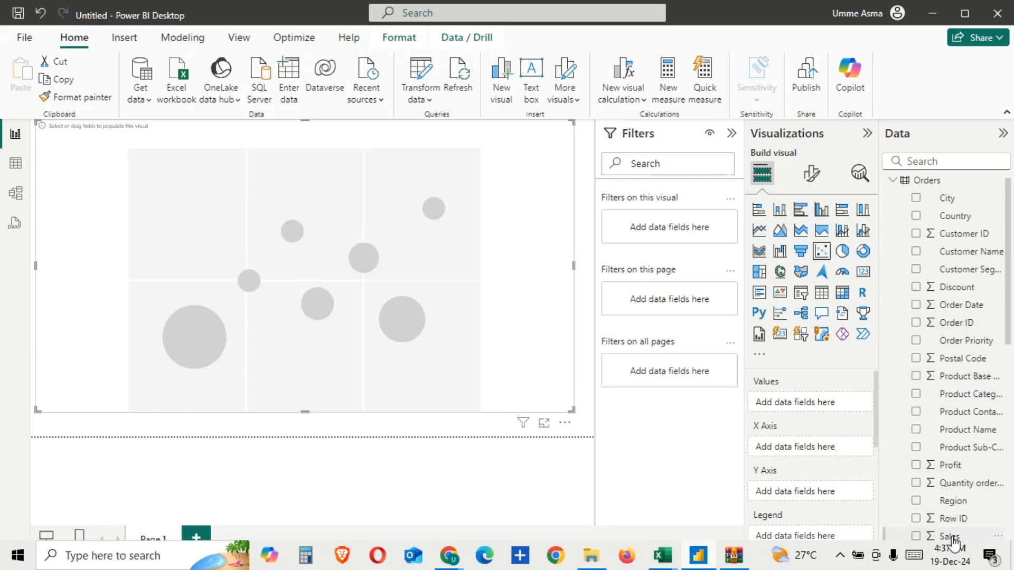
left_click_drag(953, 501, 824, 454)
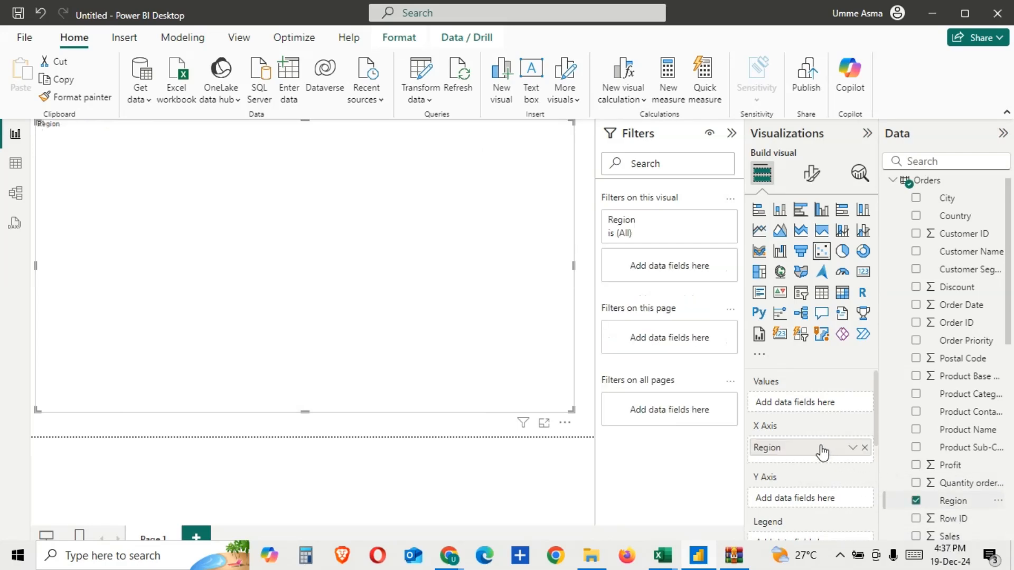
left_click_drag(952, 539, 822, 500)
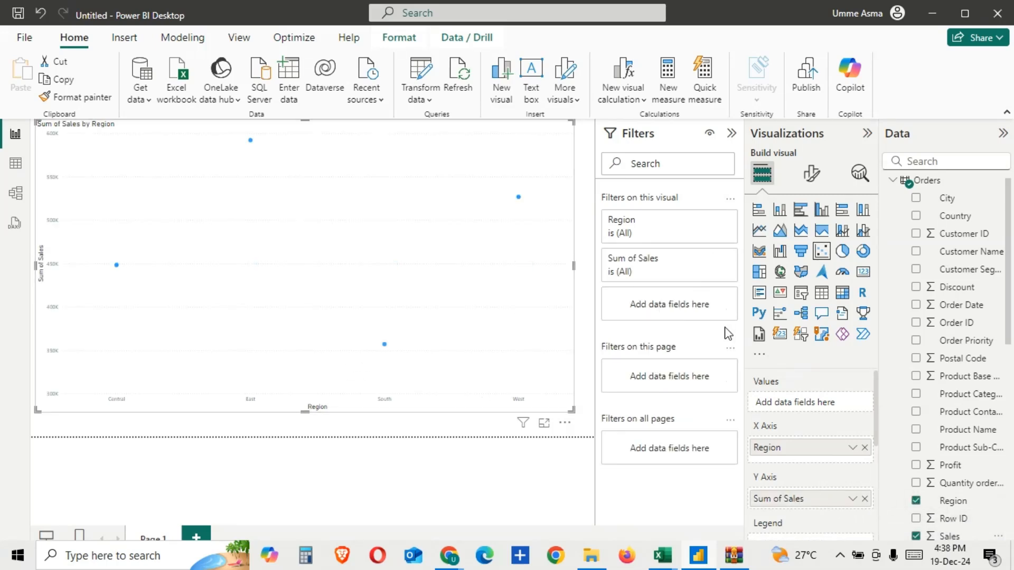
Change the aggregation of Sales on the Y axis to Average.
left_click_drag(877, 424, 881, 445)
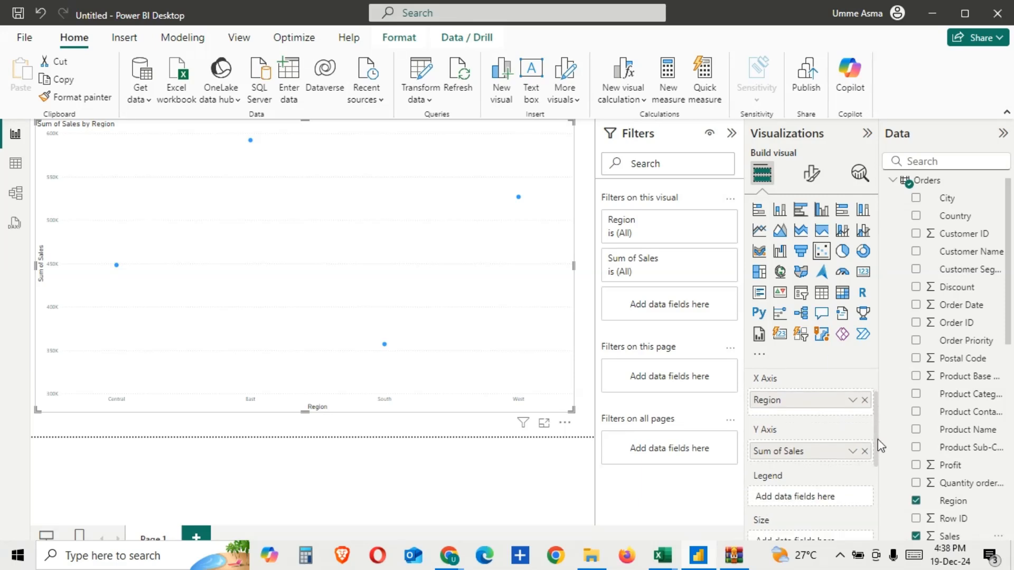
left_click(853, 452)
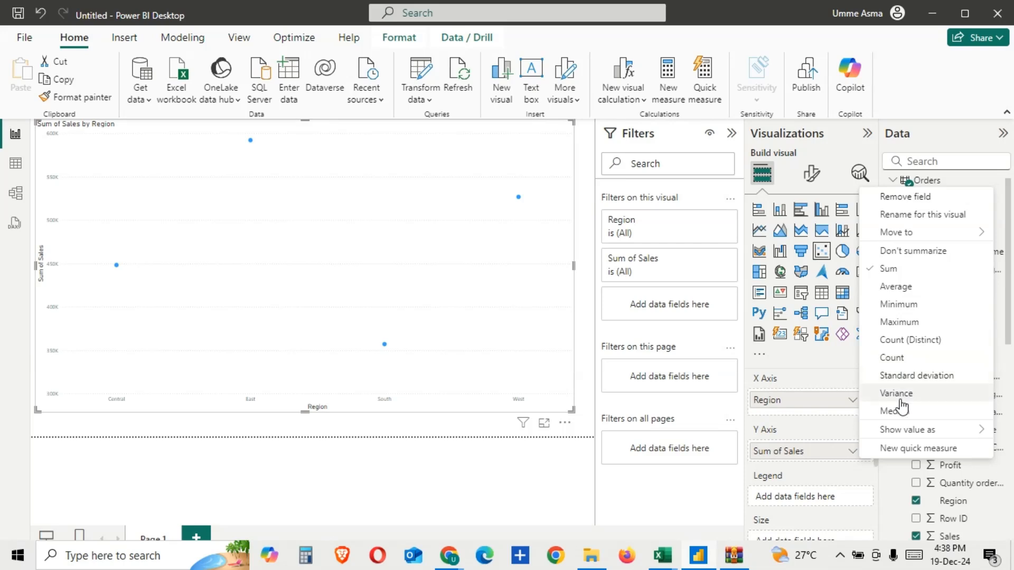
left_click(898, 266)
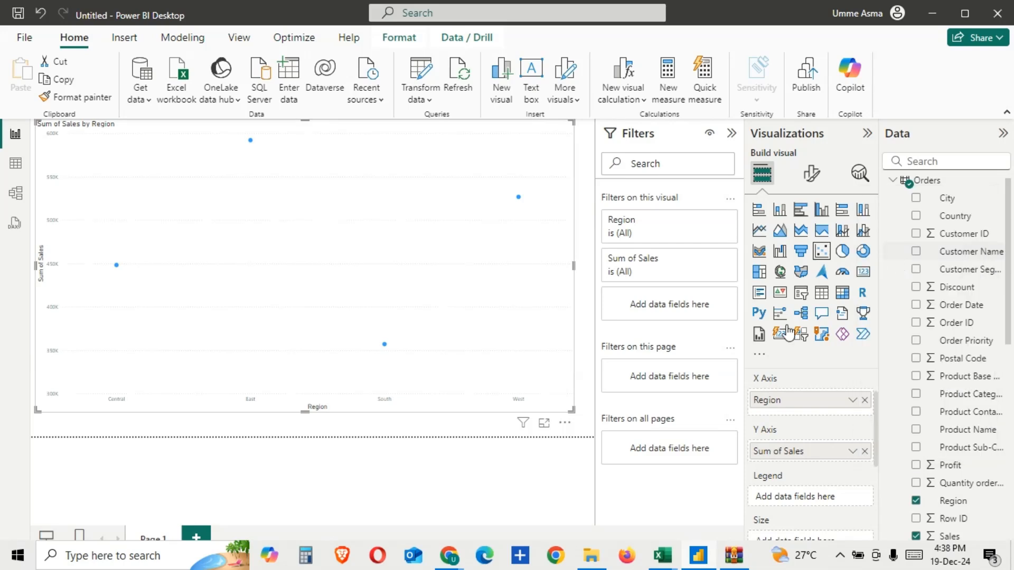
left_click(852, 451)
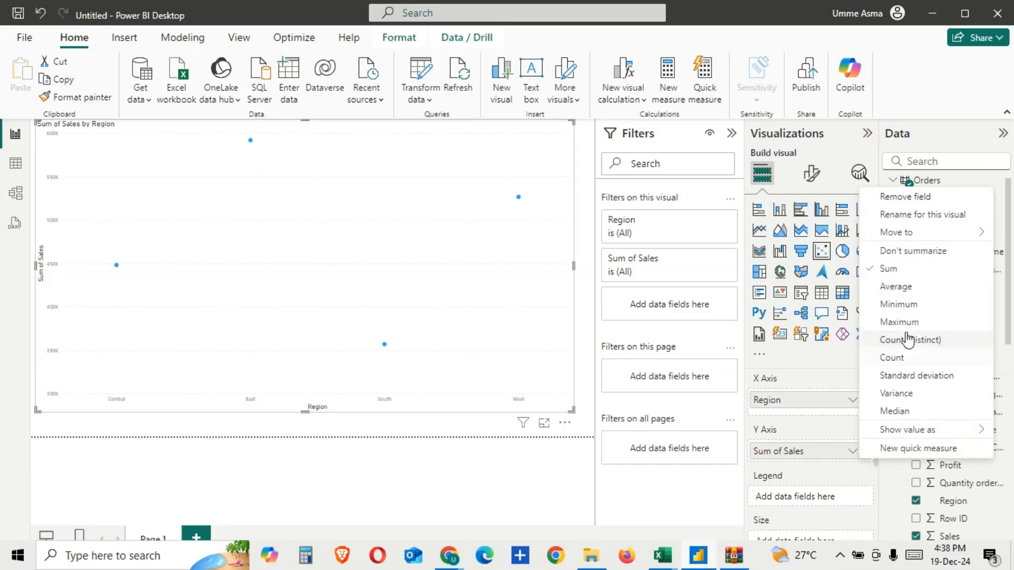
left_click(896, 287)
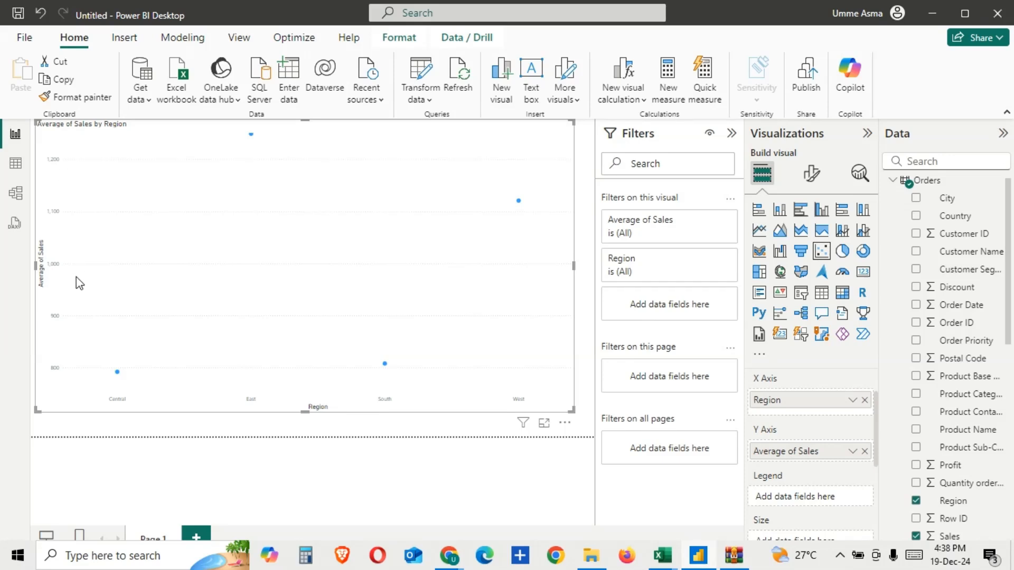
Replace Region with Product Category on the scatter chart's X axis.
scroll(833, 467, "down", 2)
scroll(833, 462, "up", 3)
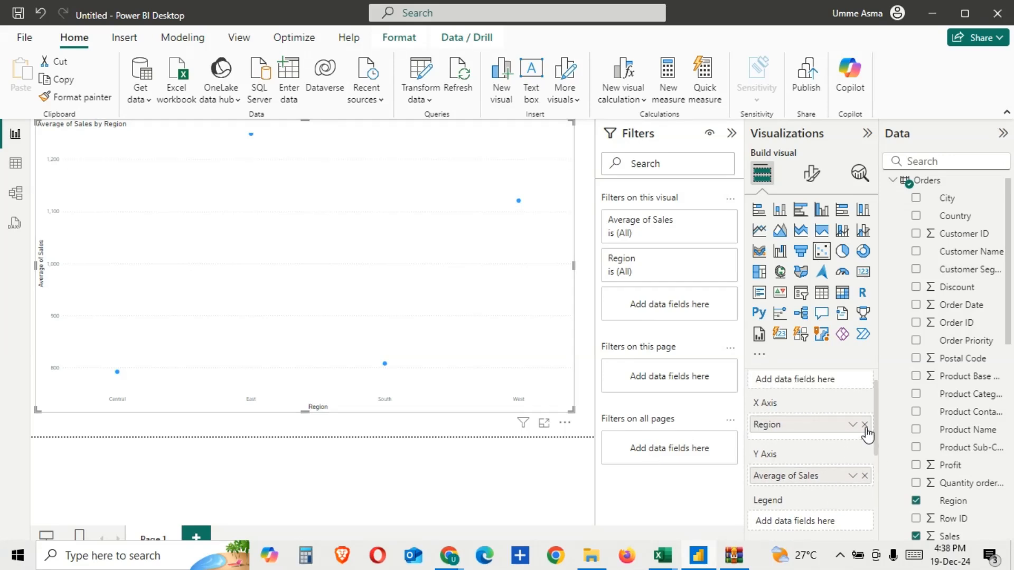
left_click(864, 426)
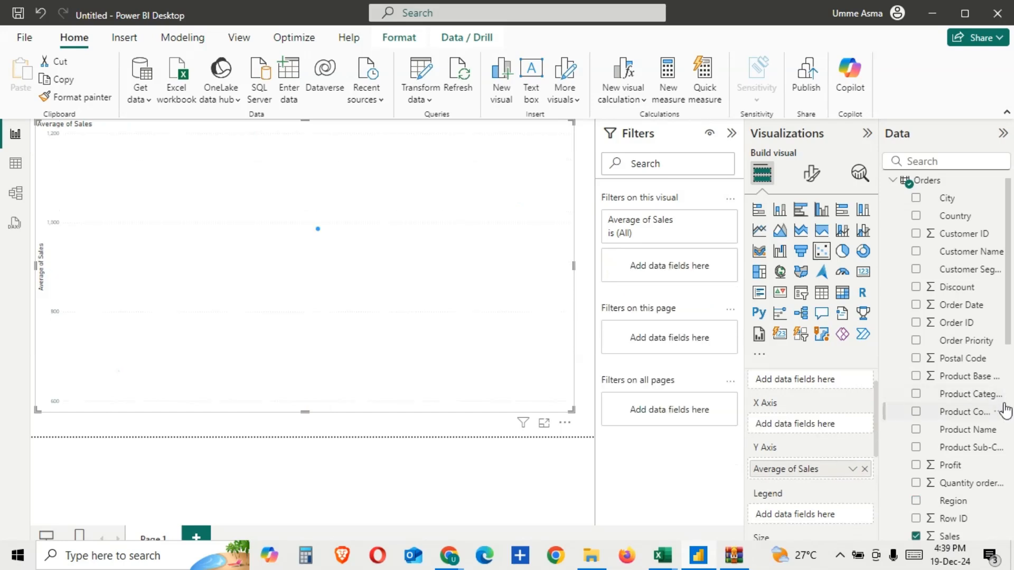
left_click_drag(977, 400, 834, 432)
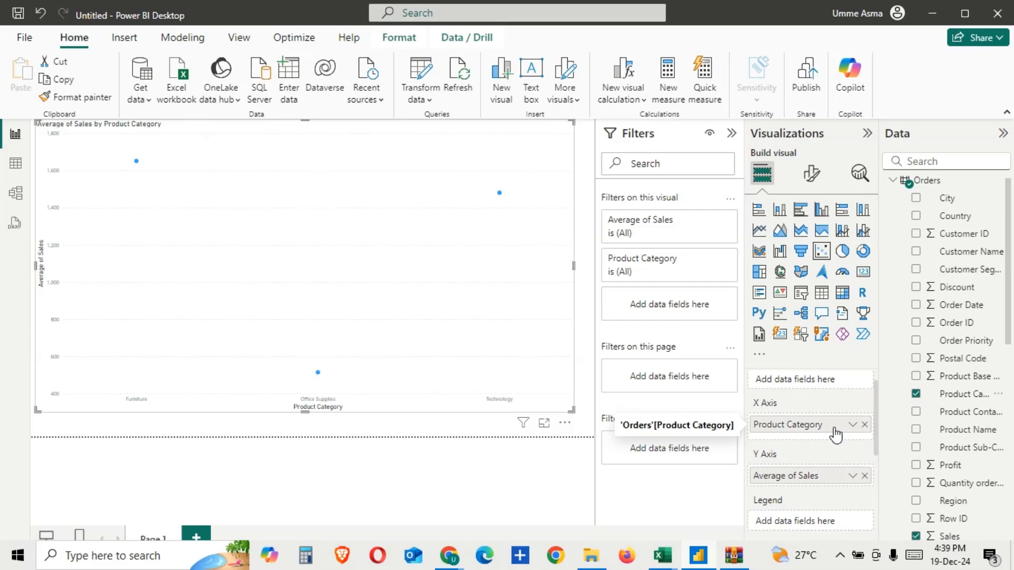
Replace the scatter chart's X axis field with Product Sub-Category.
left_click(865, 425)
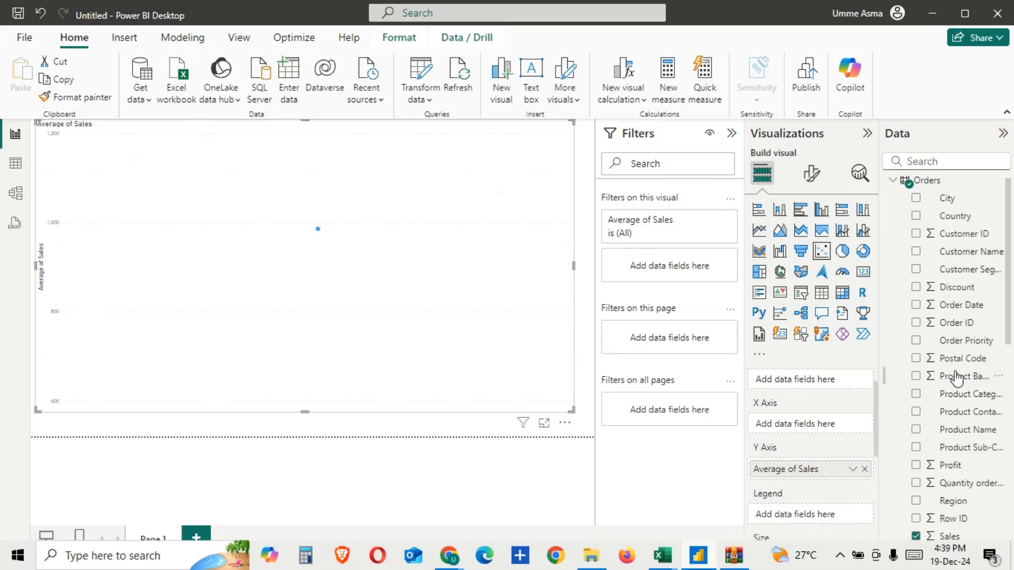
left_click(954, 447)
left_click_drag(954, 448, 824, 424)
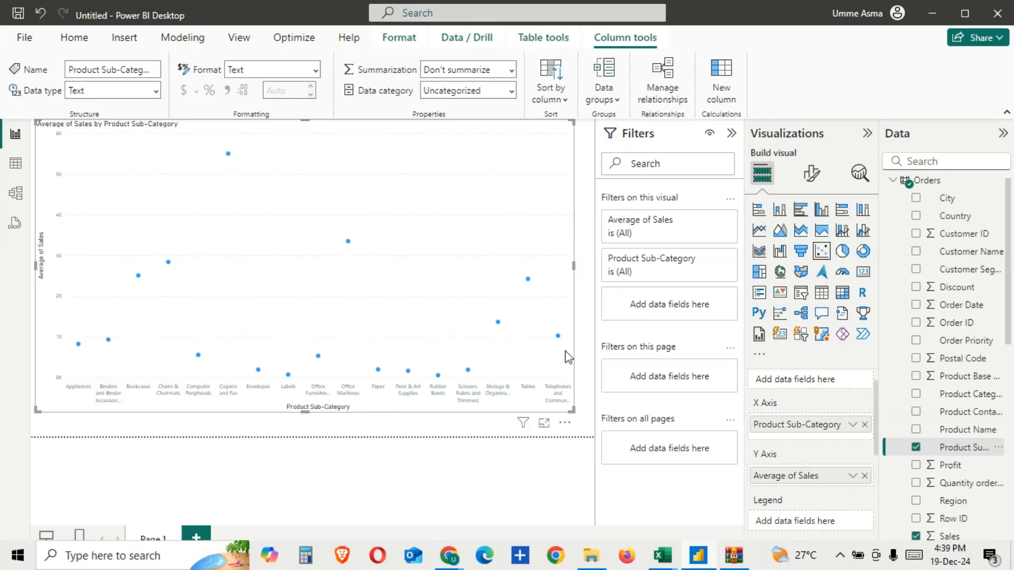
Add Region as the scatter chart's legend so the points are coloured by region.
scroll(801, 475, "up", 1)
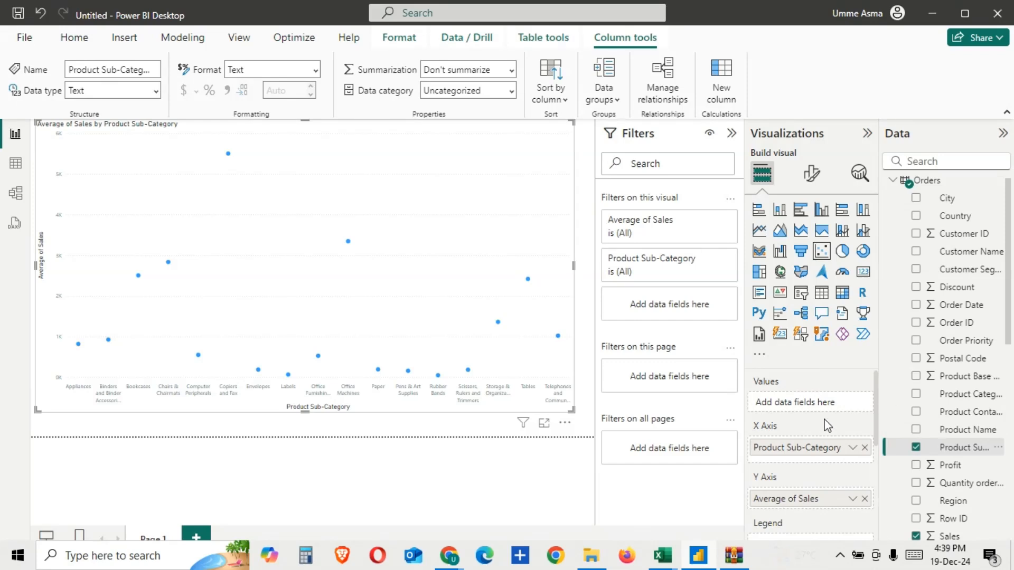
scroll(810, 483, "down", 3)
scroll(812, 487, "down", 1)
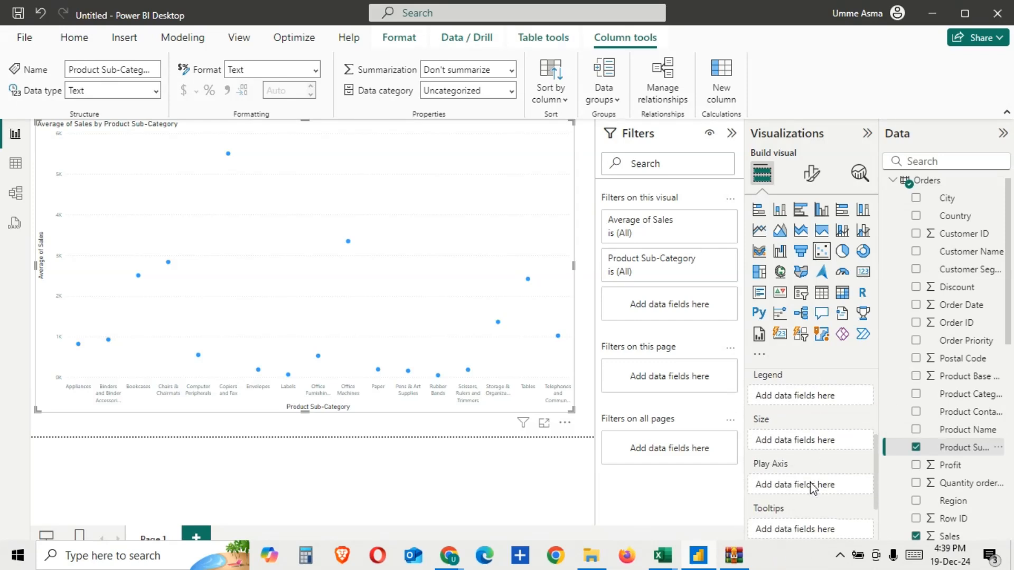
scroll(810, 483, "down", 2)
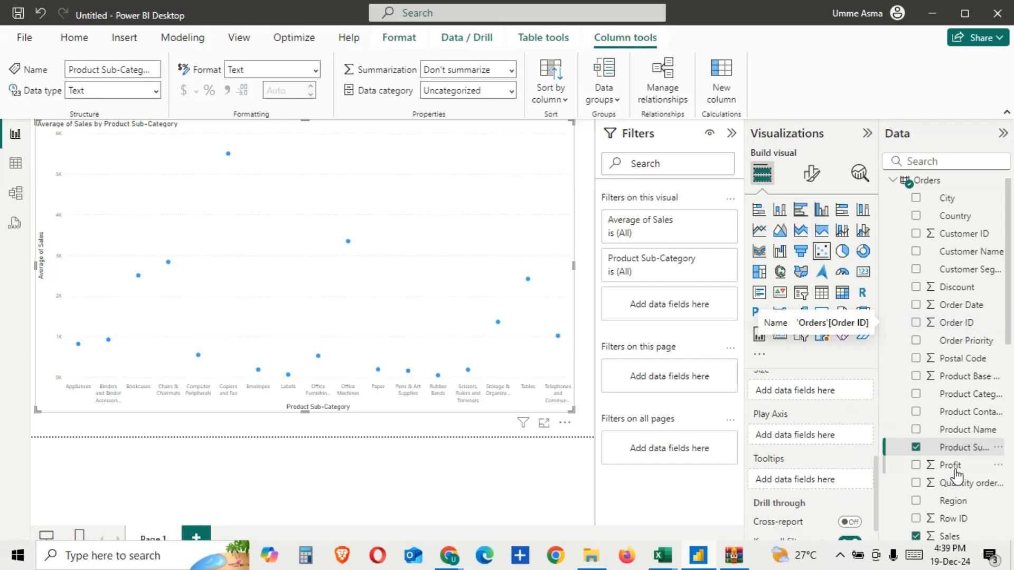
scroll(836, 474, "up", 4)
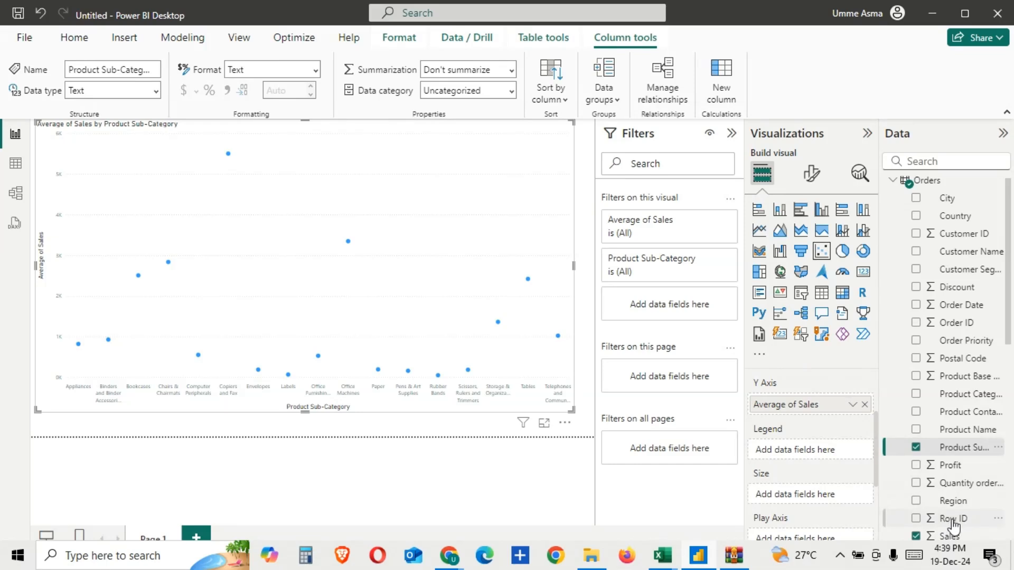
left_click_drag(952, 502, 819, 455)
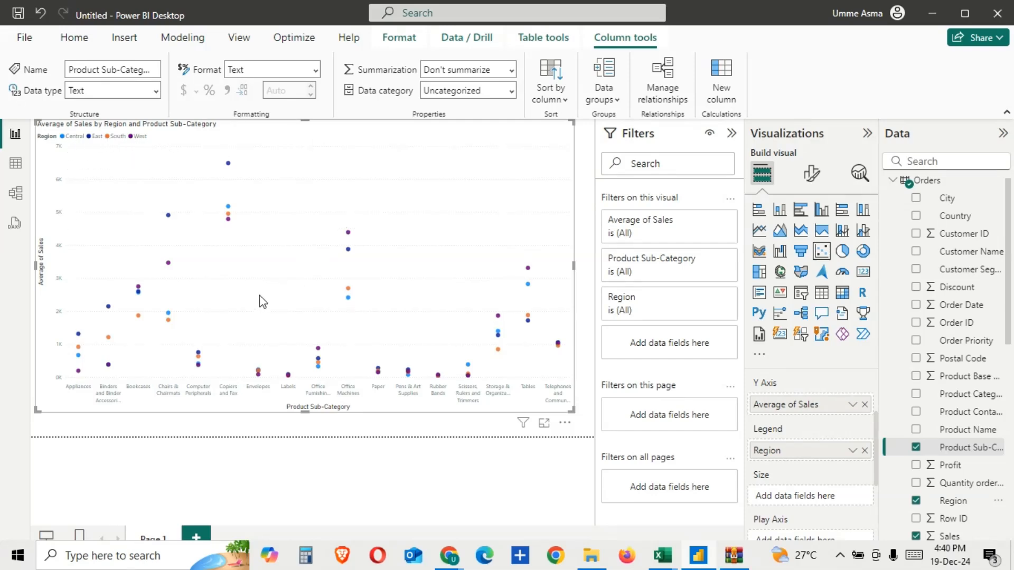
Try Quantity ordered new as the scatter chart's play axis field and remove it again.
scroll(808, 420, "down", 3)
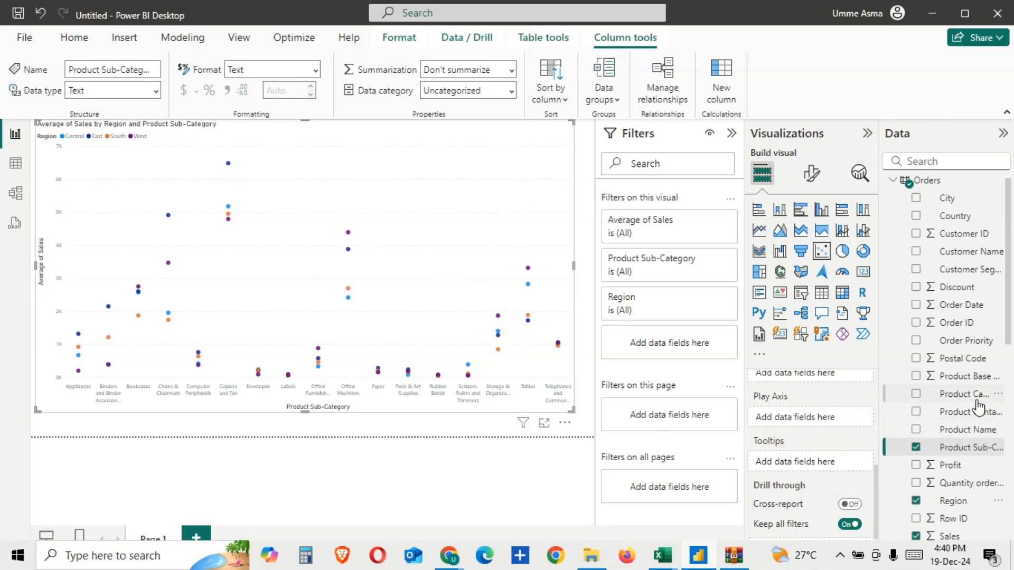
left_click_drag(965, 484, 829, 426)
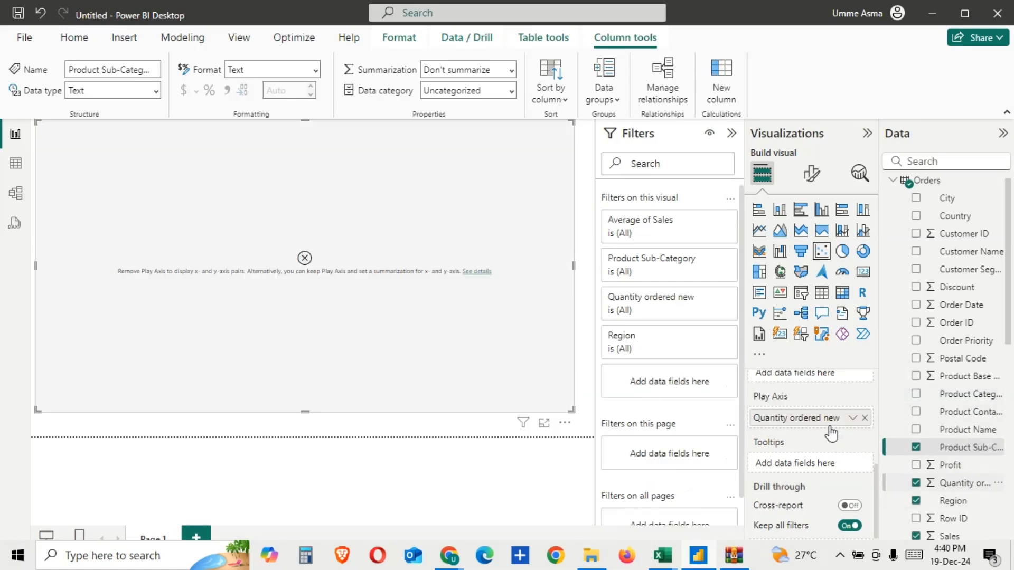
scroll(827, 403, "up", 3)
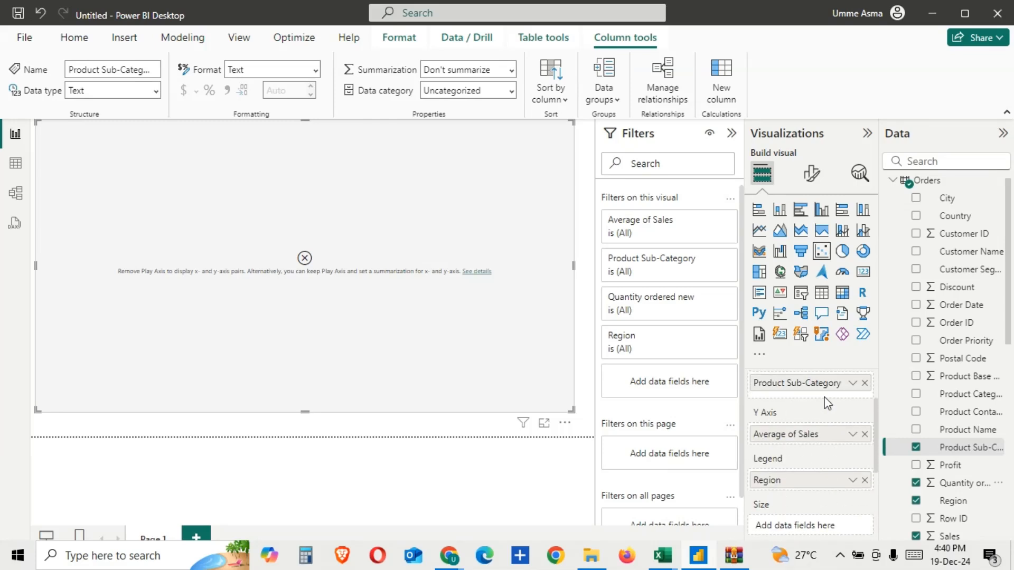
scroll(828, 403, "down", 1)
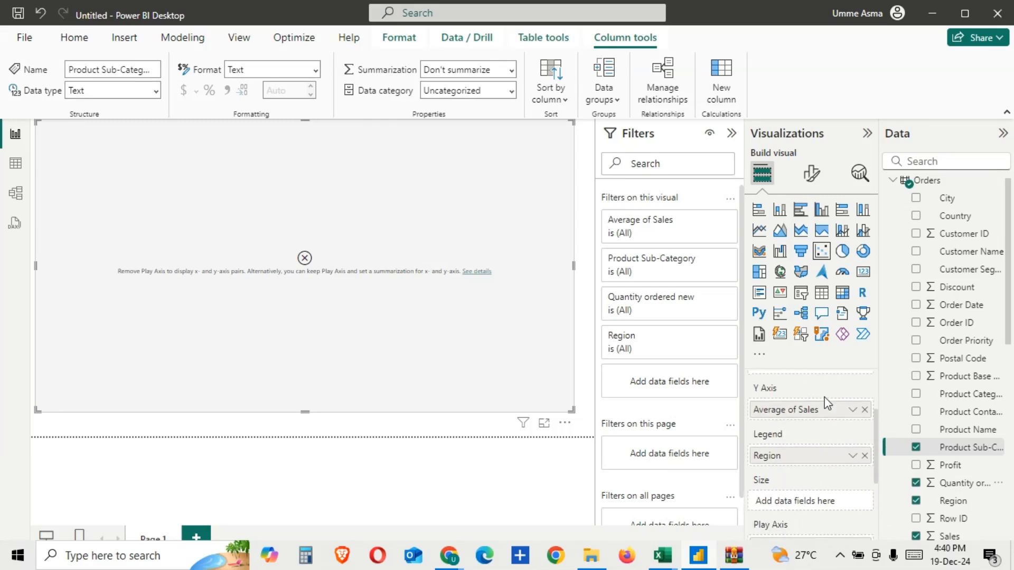
scroll(827, 403, "up", 4)
scroll(828, 403, "down", 10)
scroll(827, 403, "up", 9)
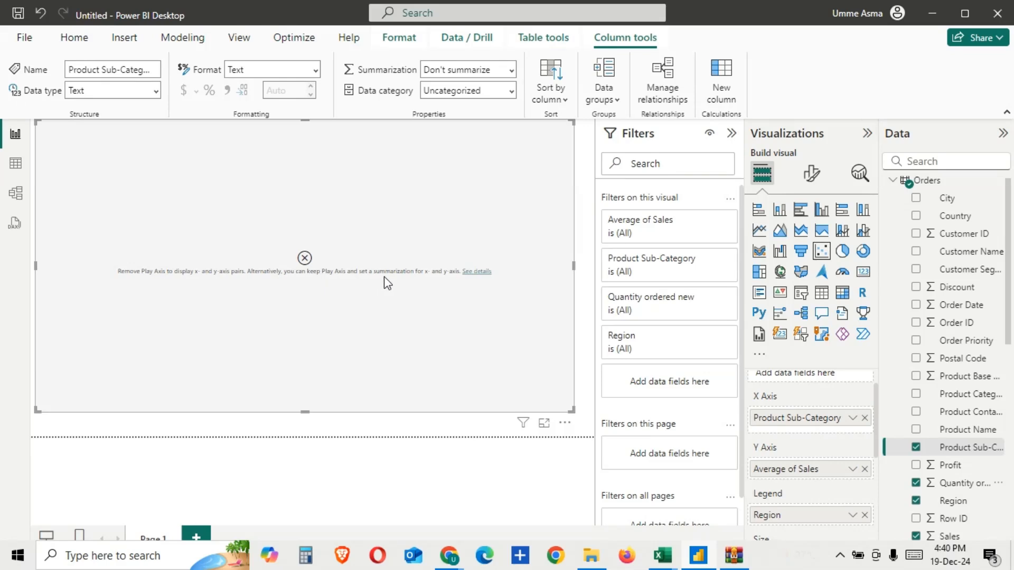
scroll(818, 446, "down", 1)
scroll(818, 446, "down", 5)
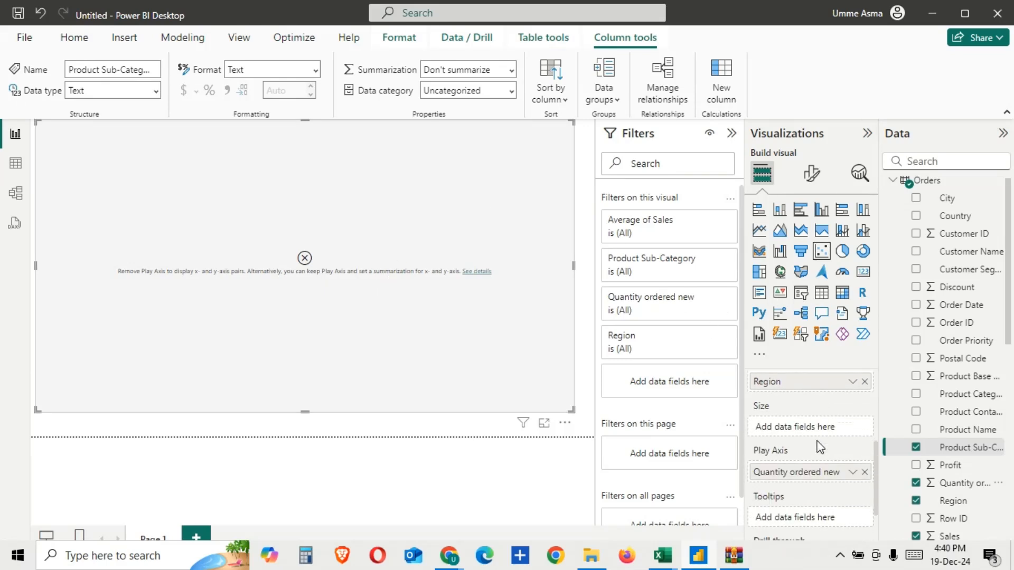
left_click(864, 472)
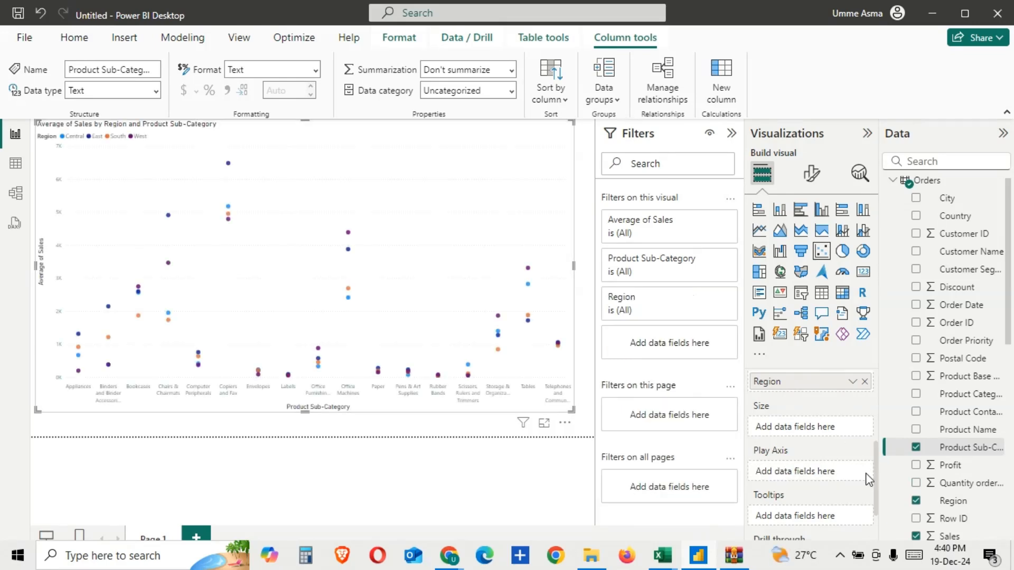
Add Profit to the scatter chart's tooltips.
scroll(818, 430, "down", 3)
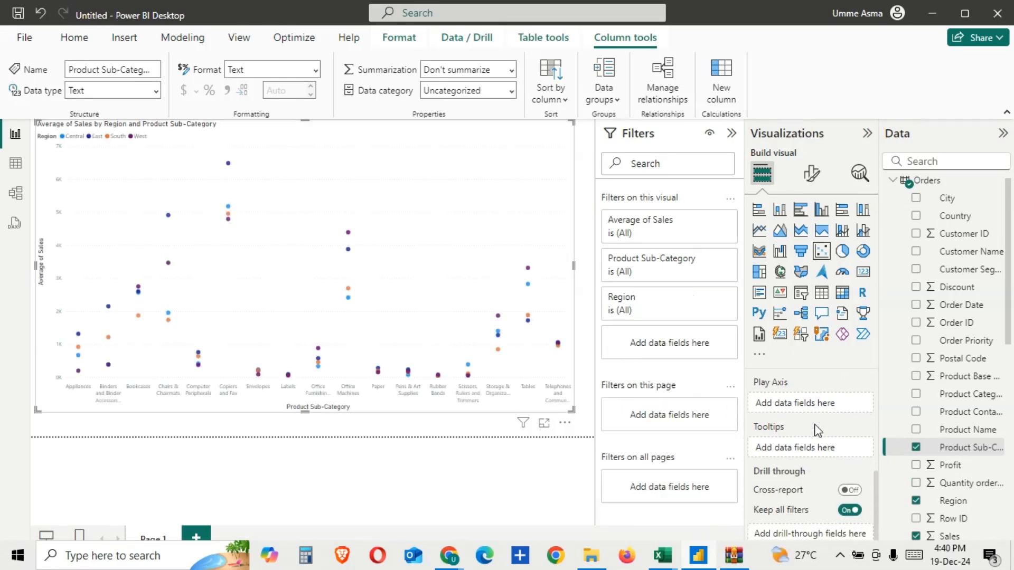
left_click_drag(951, 465, 838, 453)
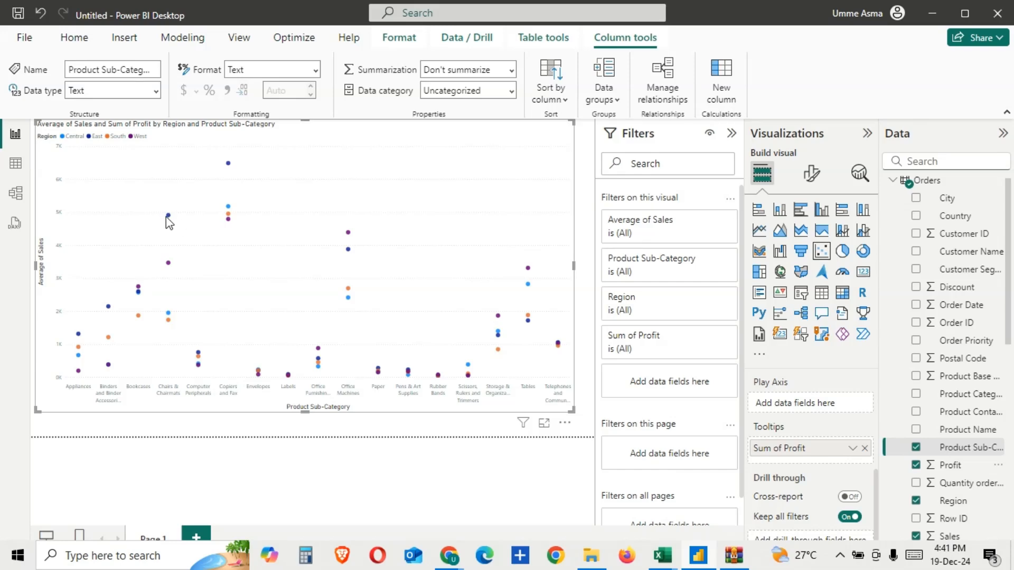
Examine the formatting options for the scatter chart's X-axis values and X-axis title.
left_click(812, 174)
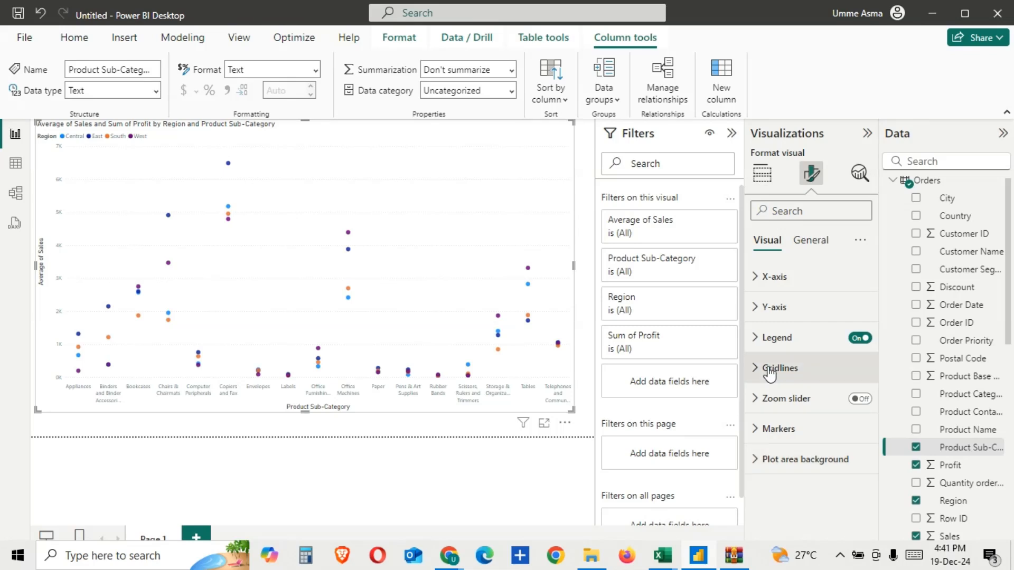
left_click(777, 289)
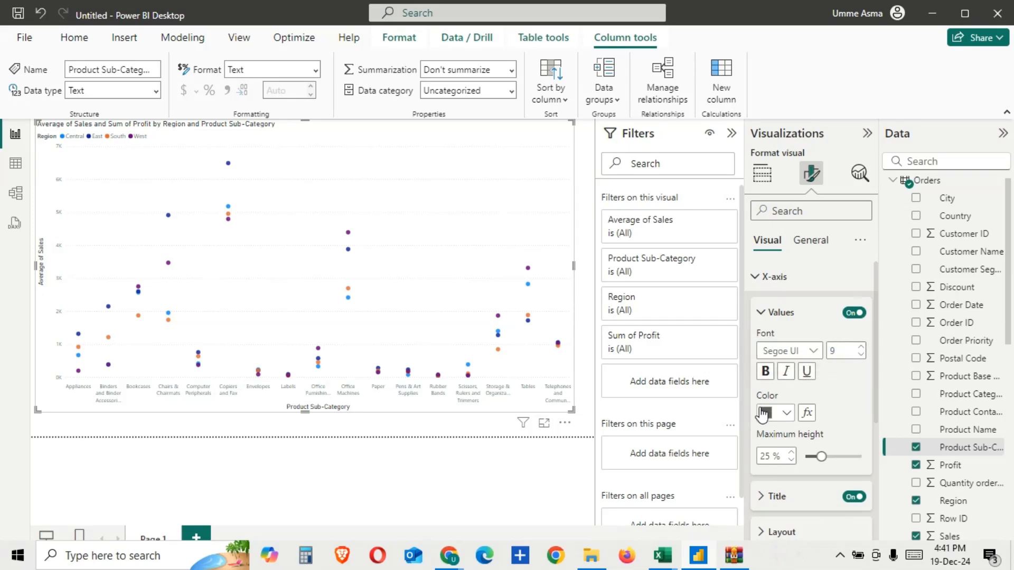
scroll(762, 415, "down", 3)
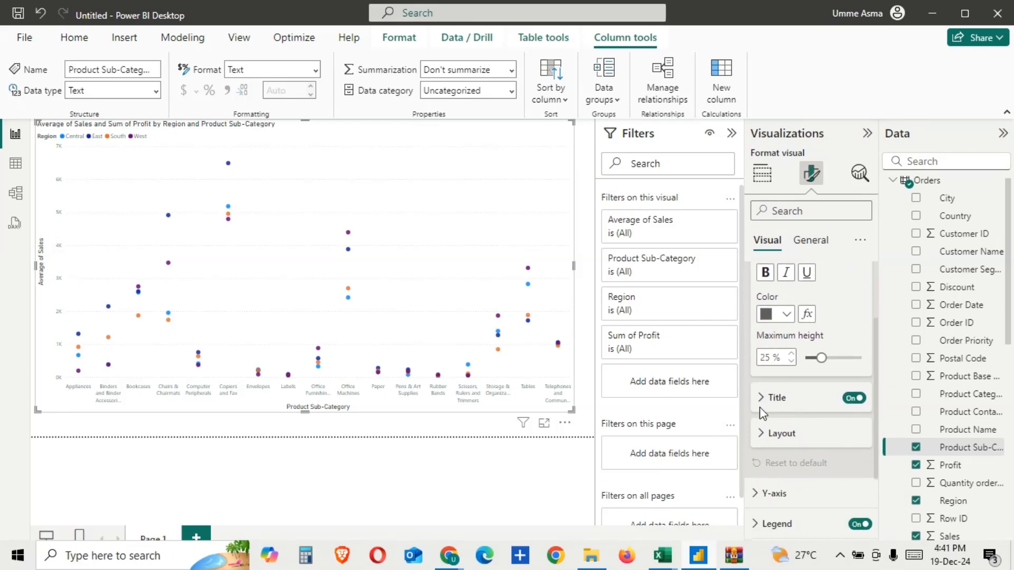
scroll(760, 418, "up", 3)
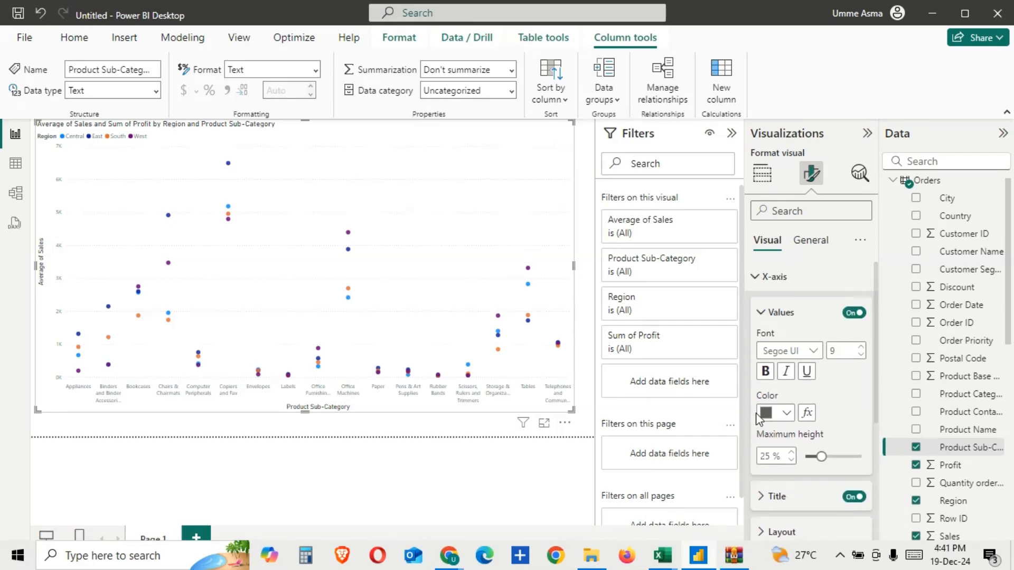
left_click(762, 315)
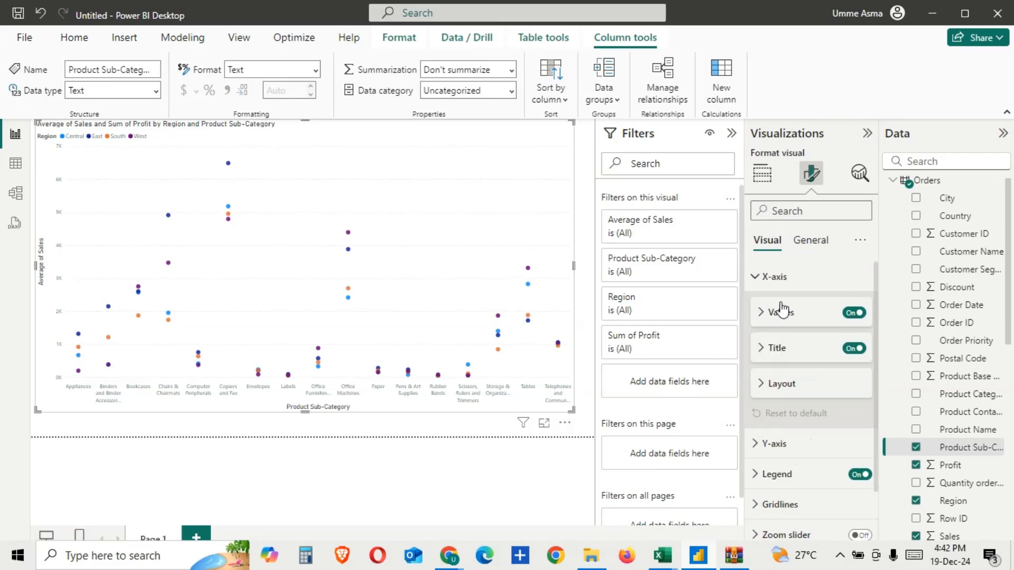
left_click(771, 349)
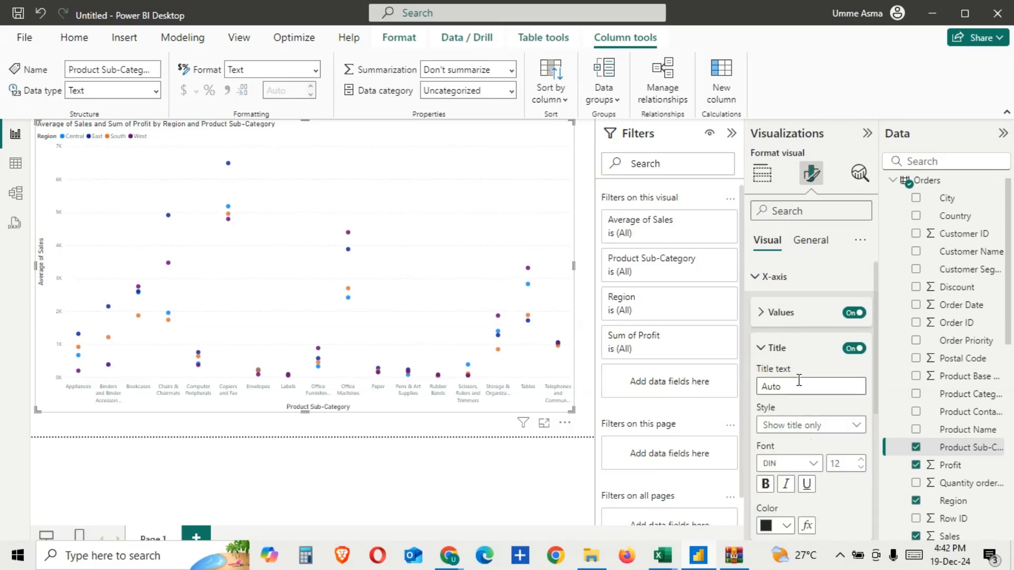
left_click(793, 431)
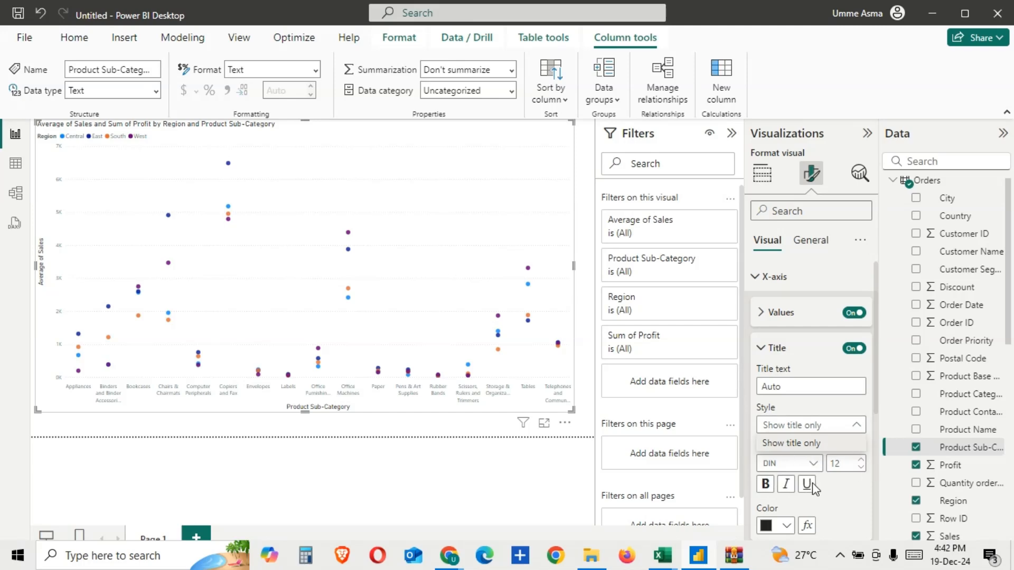
left_click(761, 359)
left_click(760, 349)
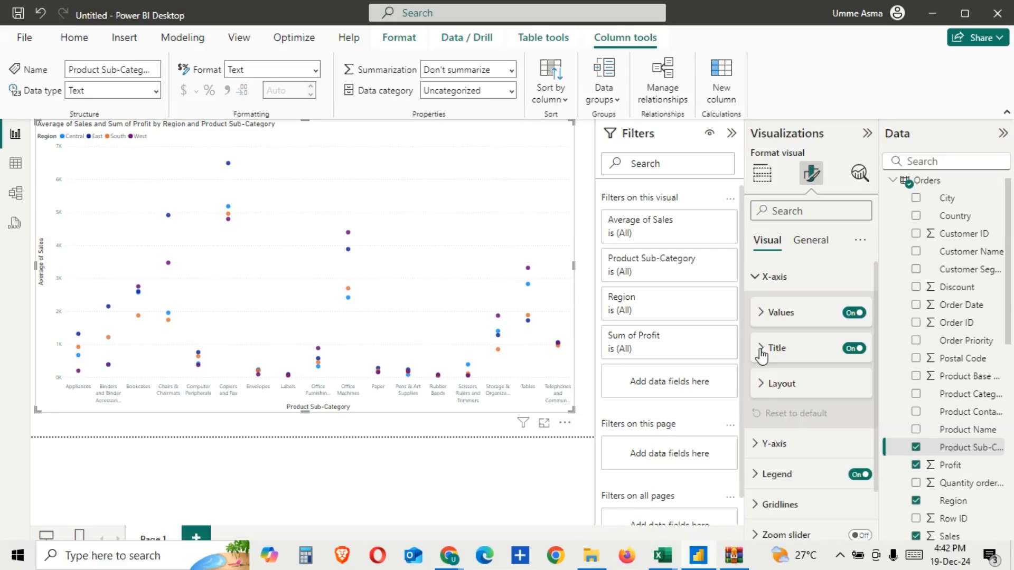
Try minimum category widths of 89 px and 115 px for the X axis and reset the axis formatting to default.
left_click(760, 384)
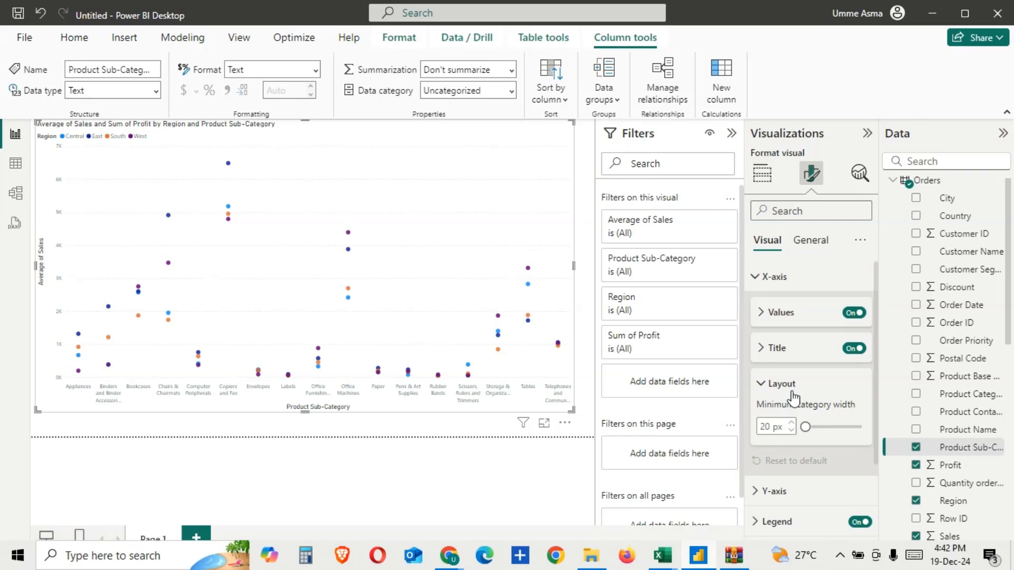
left_click_drag(806, 424, 829, 424)
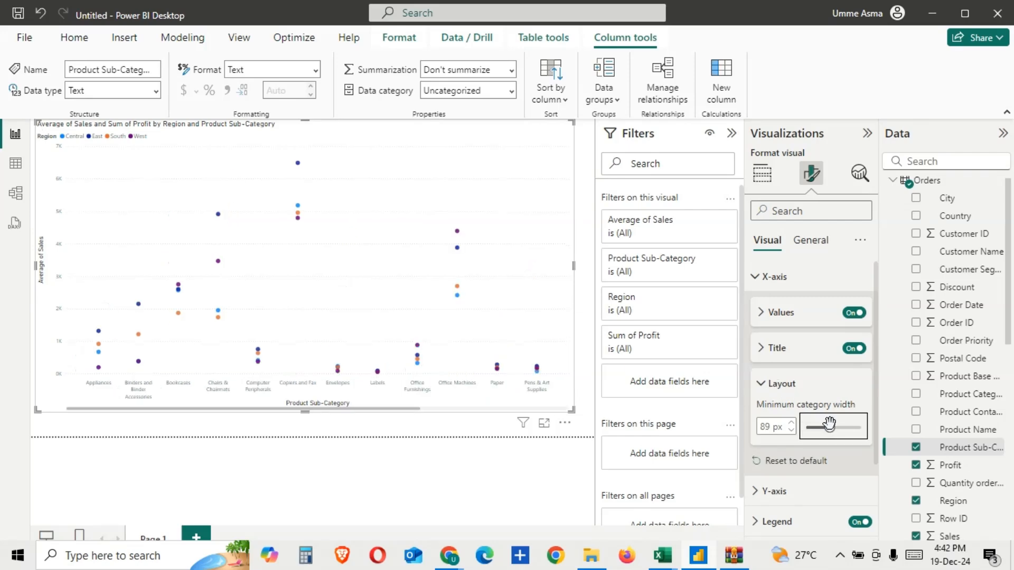
mouse_move(388, 407)
left_mouse_down()
mouse_move(412, 405)
mouse_move(389, 405)
left_mouse_up()
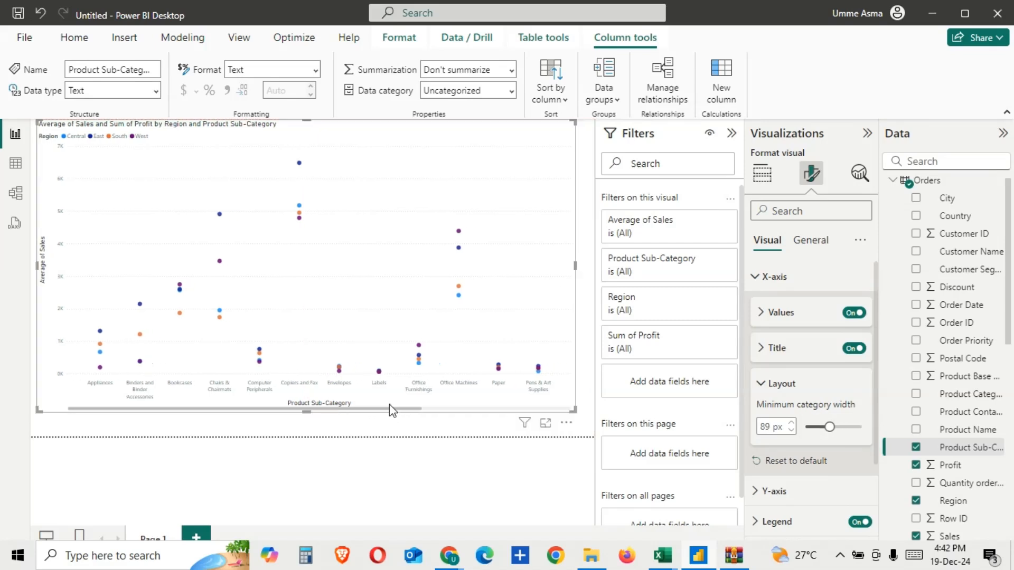
right_click(389, 405)
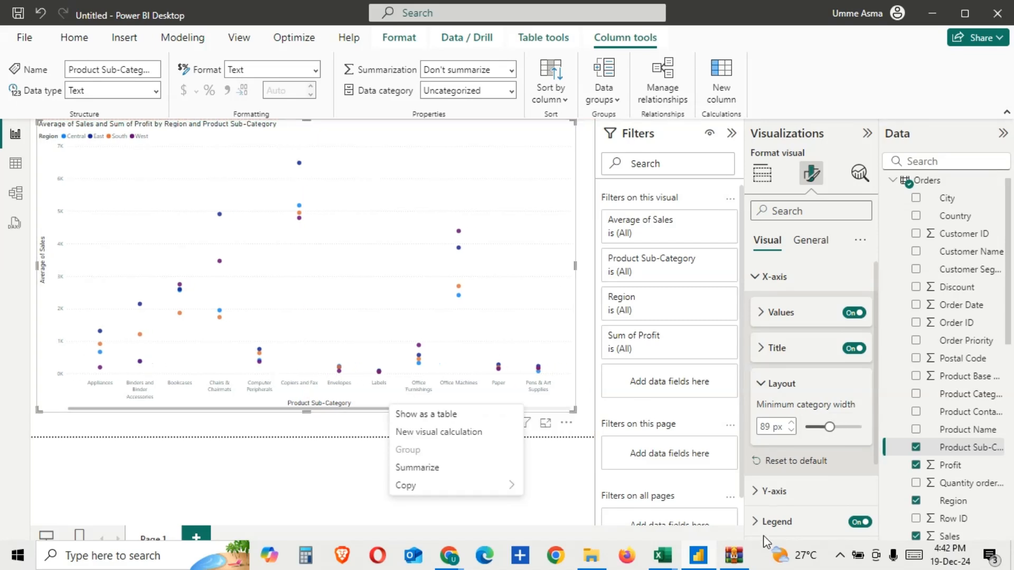
left_click(831, 432)
left_click_drag(830, 428, 839, 427)
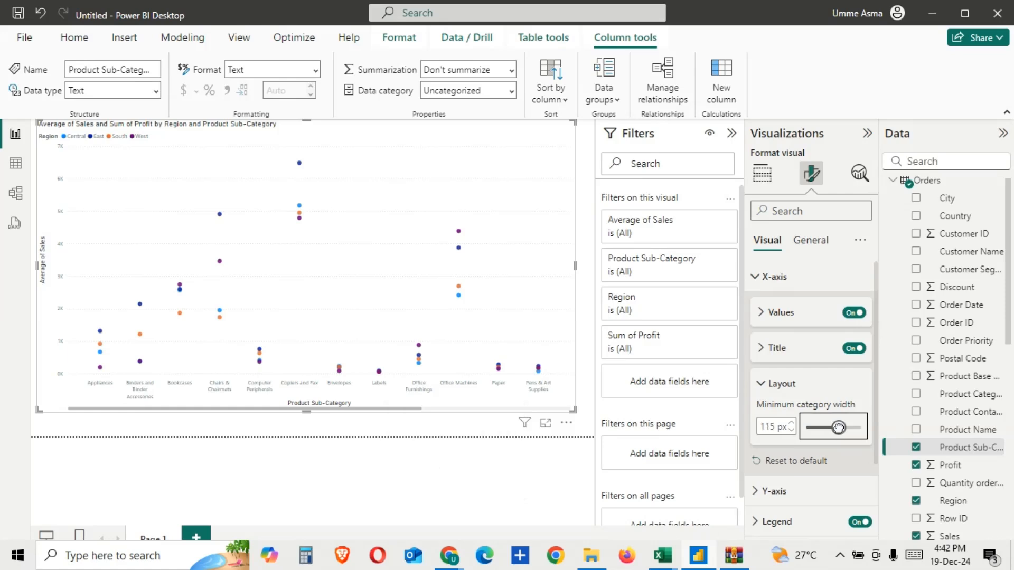
left_click(780, 463)
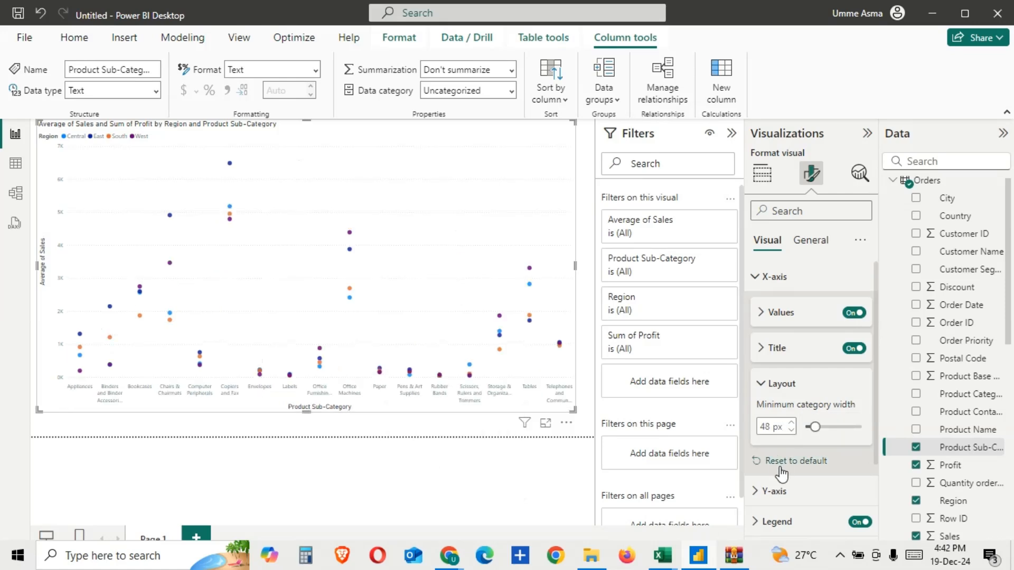
left_click(762, 387)
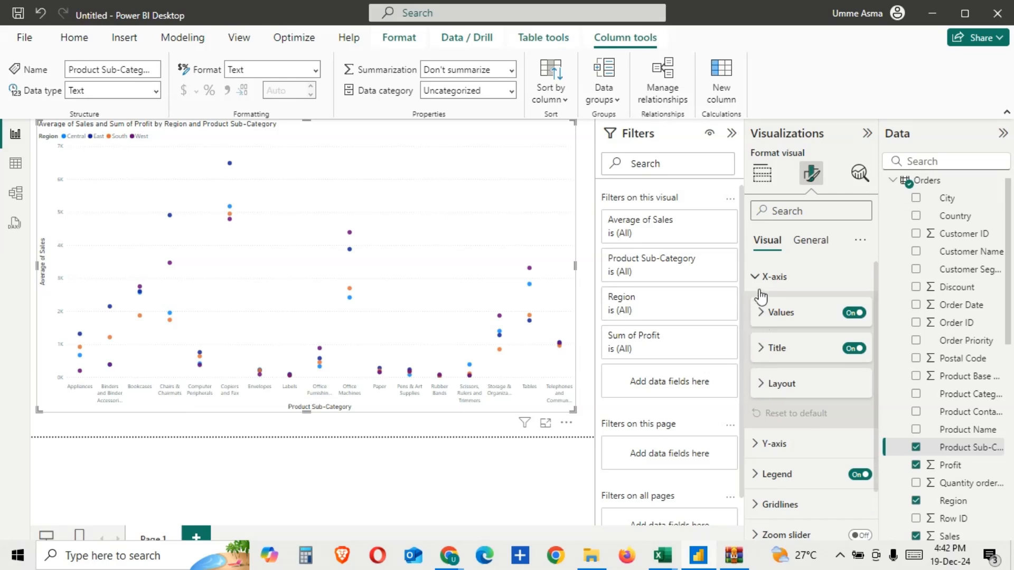
left_click(756, 278)
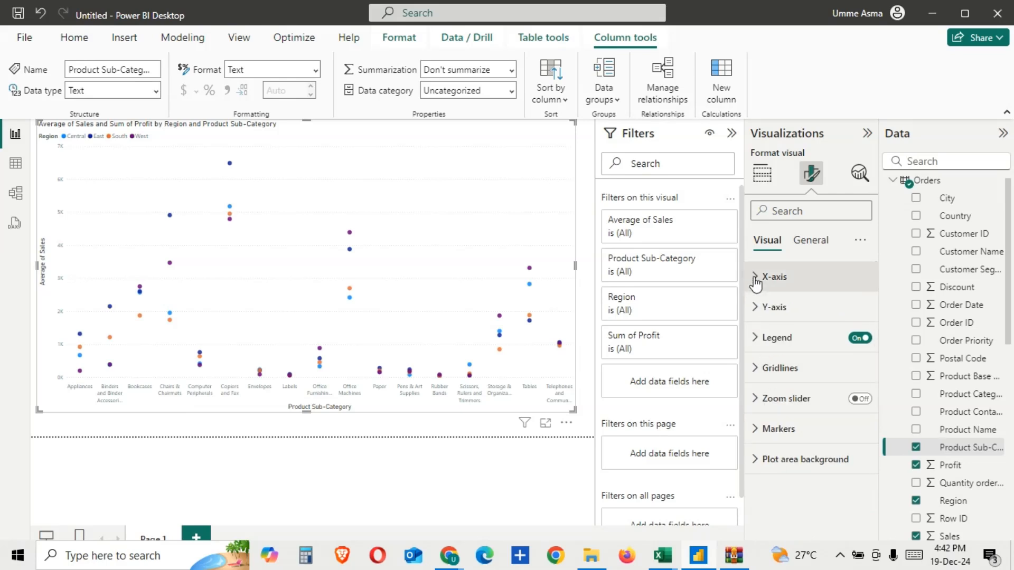
Set the minimum of the scatter chart's Y-axis range to 5.
left_click(755, 311)
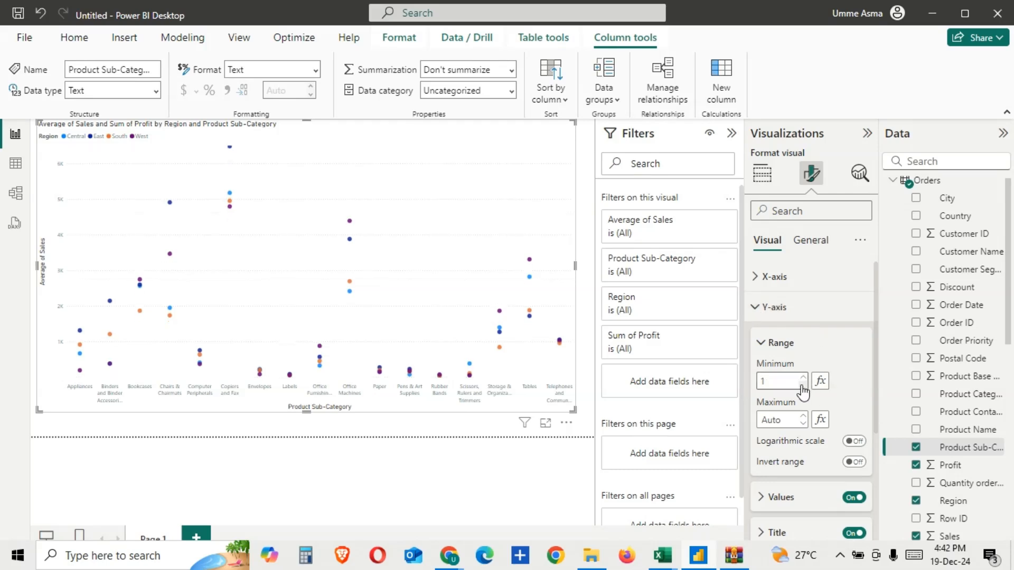
left_click(803, 386)
left_click(804, 378)
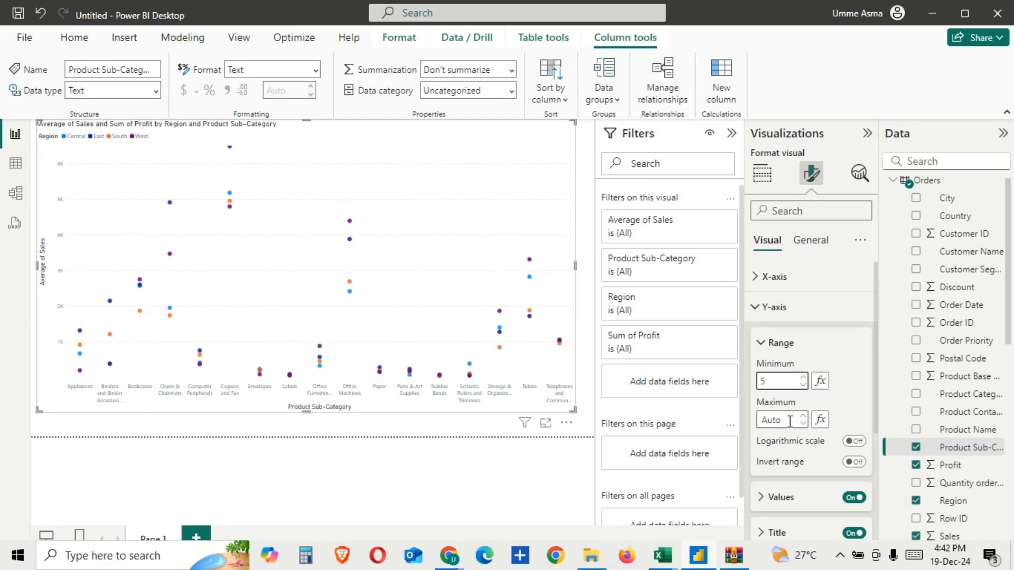
left_click(766, 344)
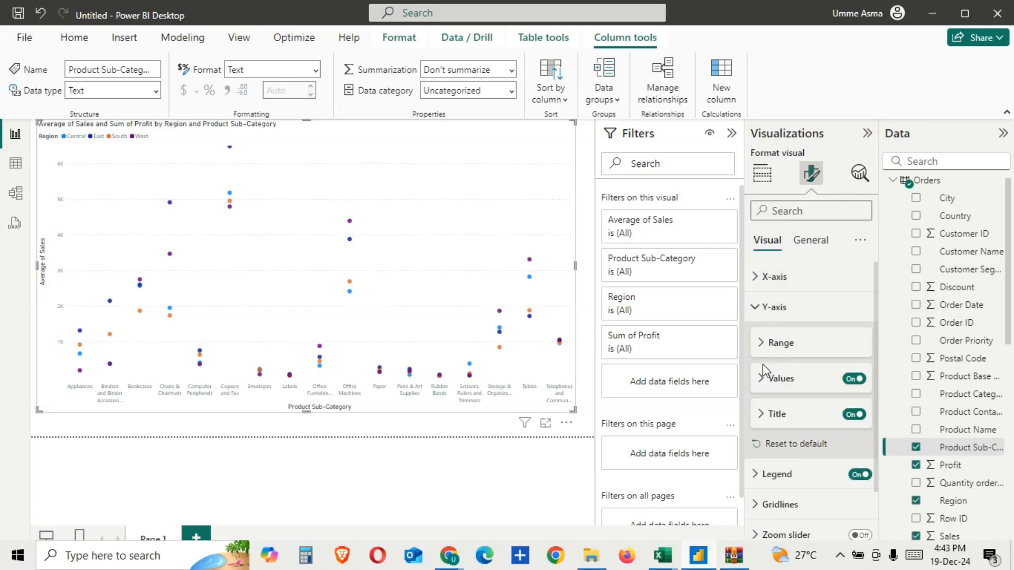
Format the Y-axis values in Georgia at font size 14.
left_click(761, 379)
scroll(800, 422, "down", 3)
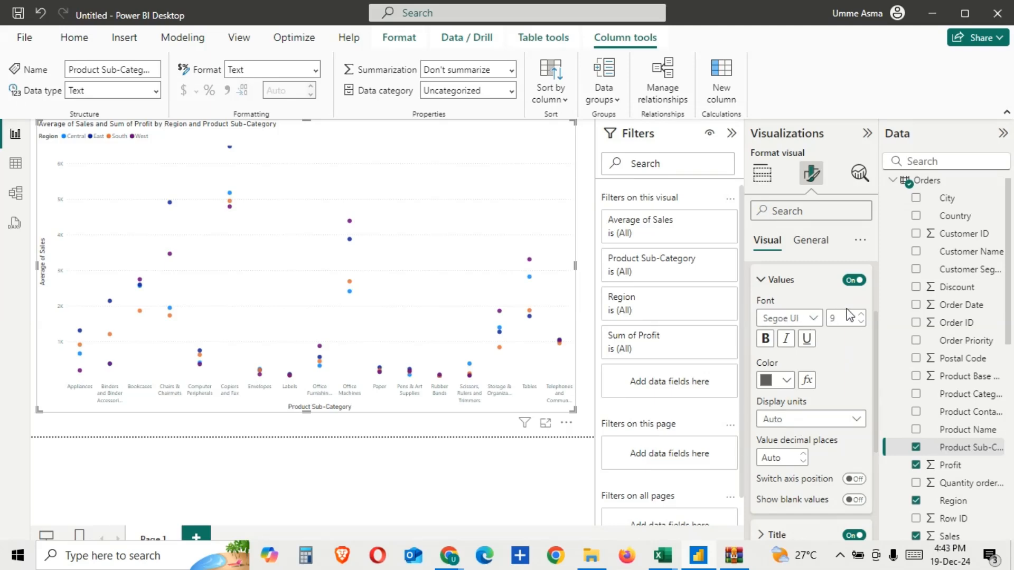
left_click(815, 319)
left_click(815, 320)
left_click(815, 321)
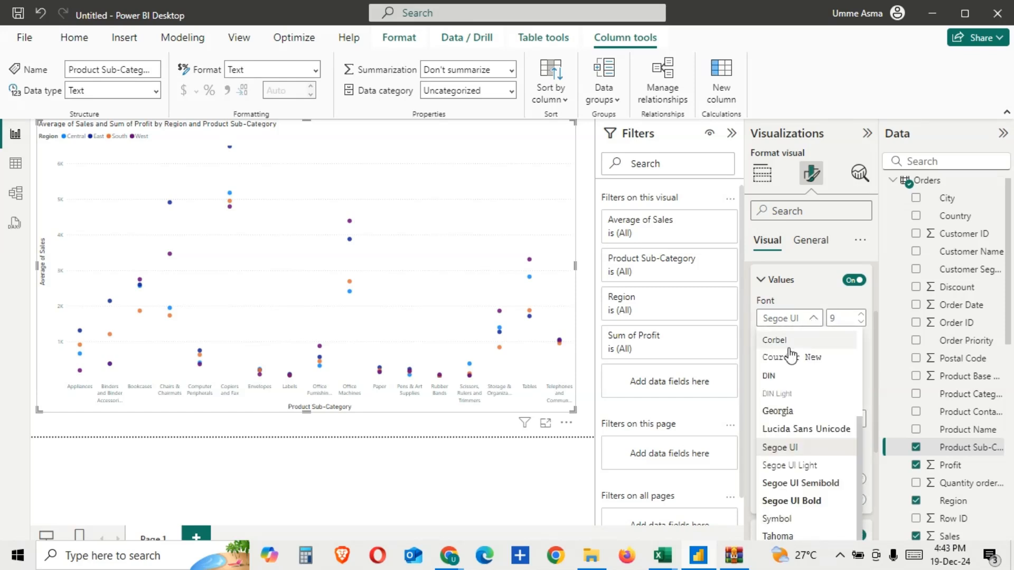
left_click(780, 413)
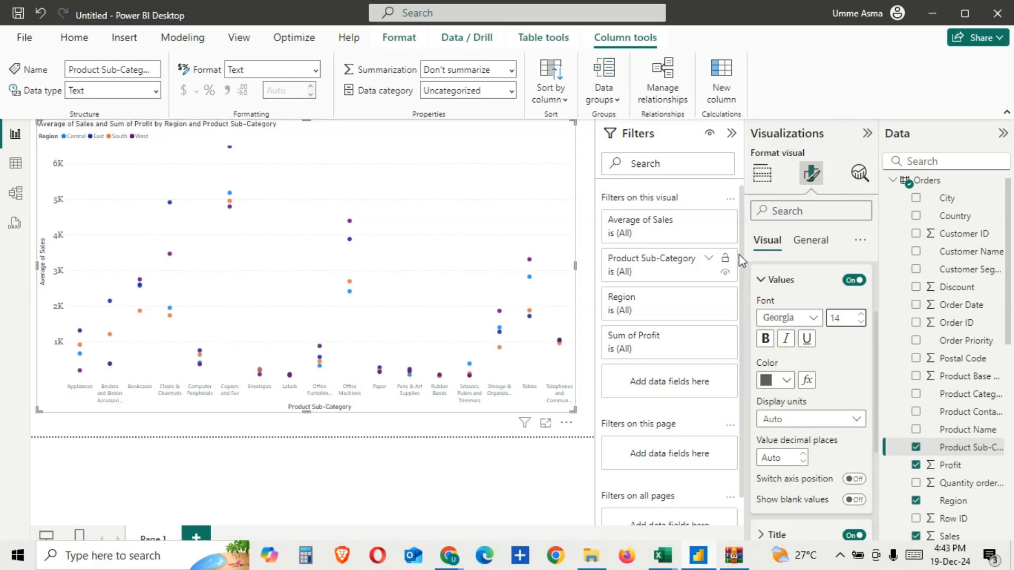
left_click(763, 282)
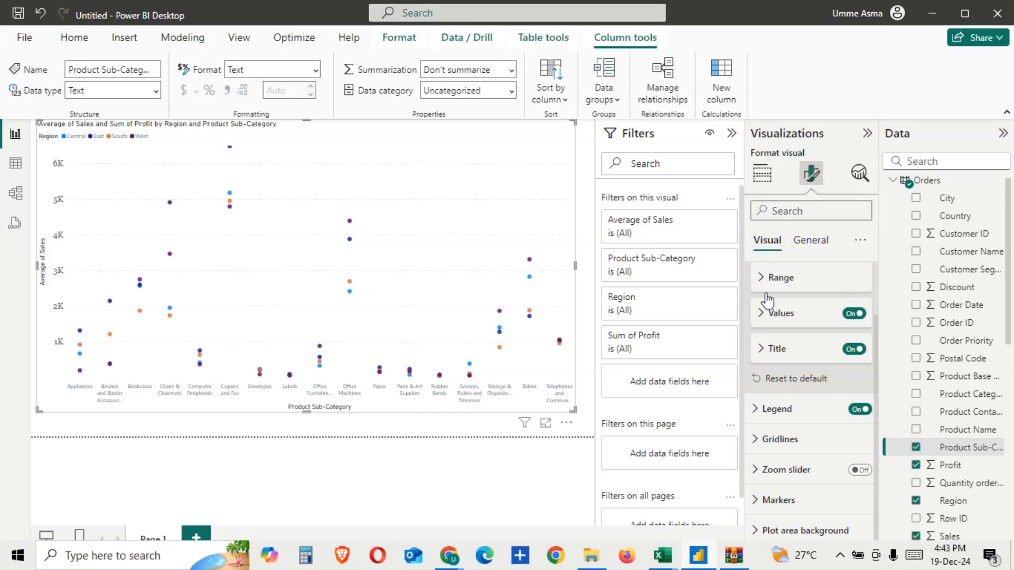
Format the X-axis values in Times New Roman at font size 14.
scroll(760, 285, "up", 2)
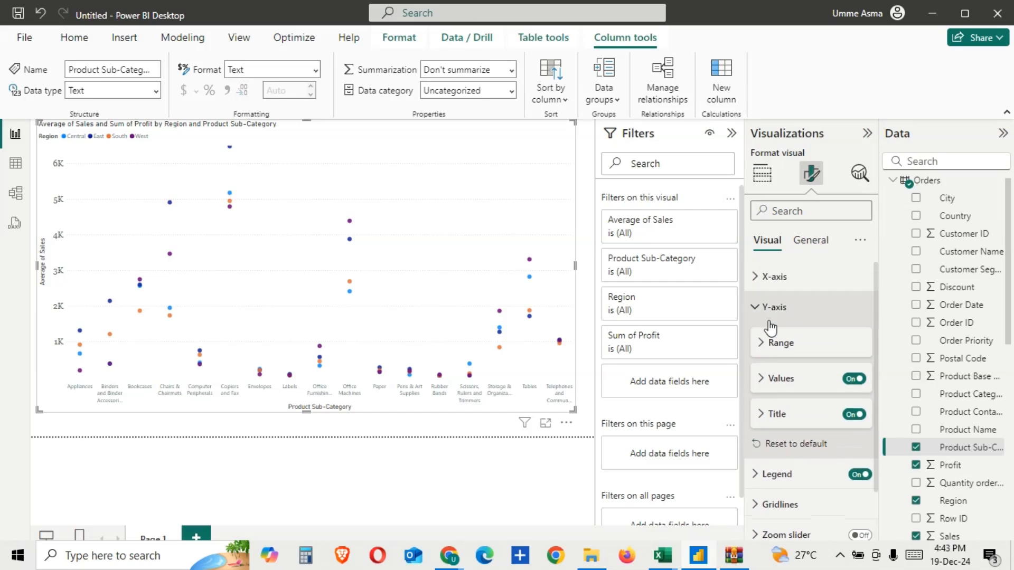
left_click(755, 279)
scroll(771, 394, "down", 2)
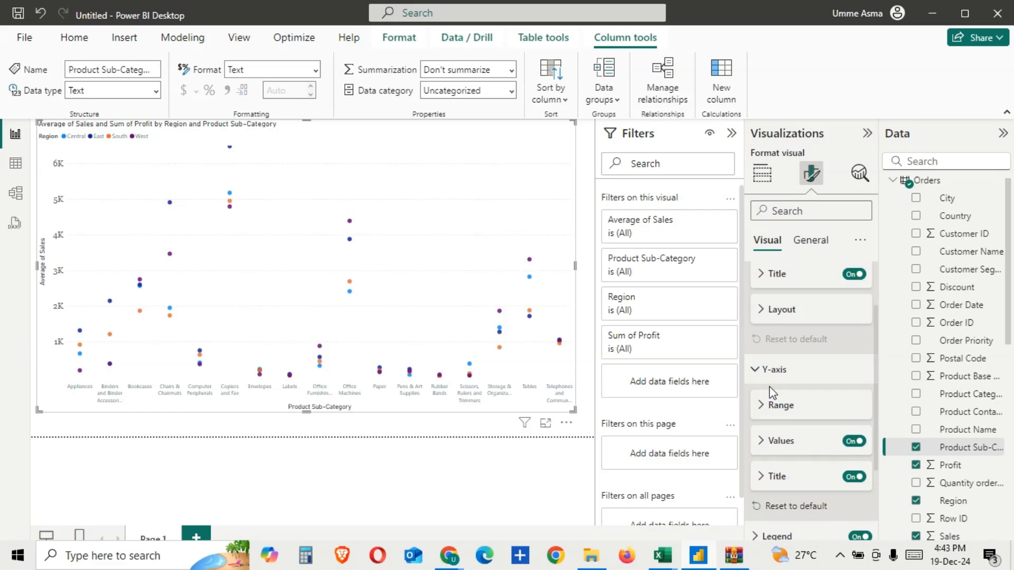
scroll(772, 393, "up", 2)
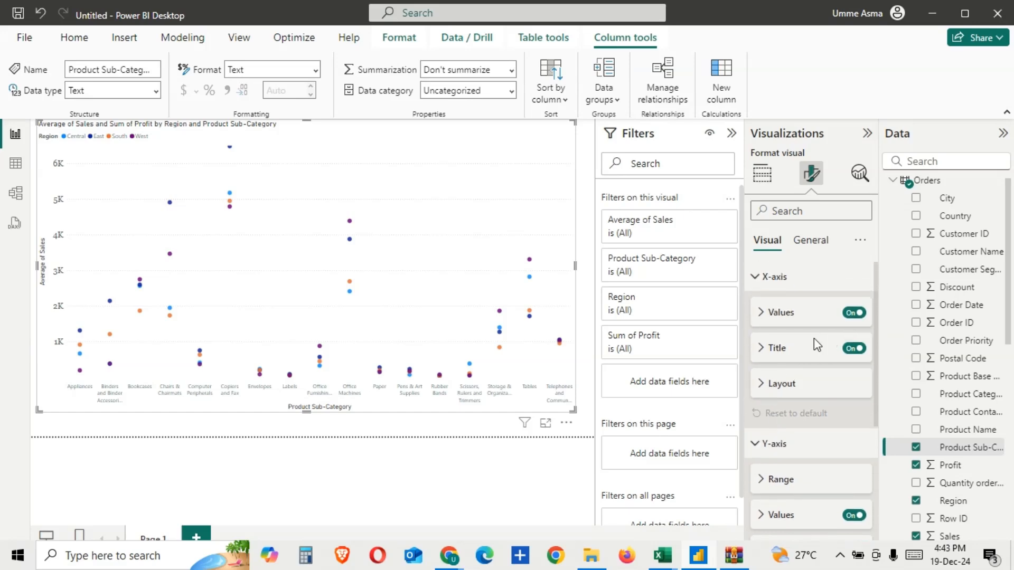
left_click(766, 315)
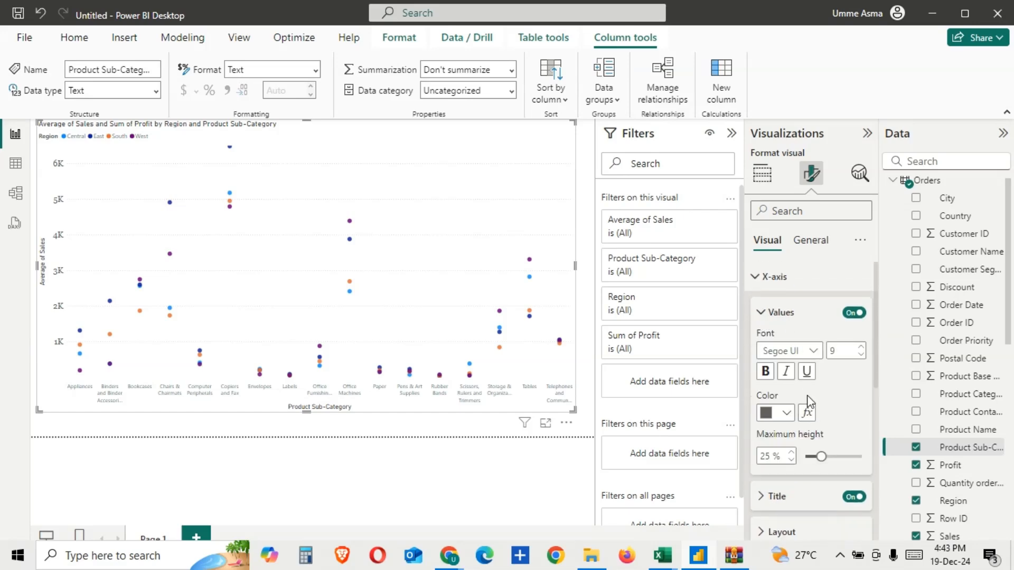
left_click(813, 350)
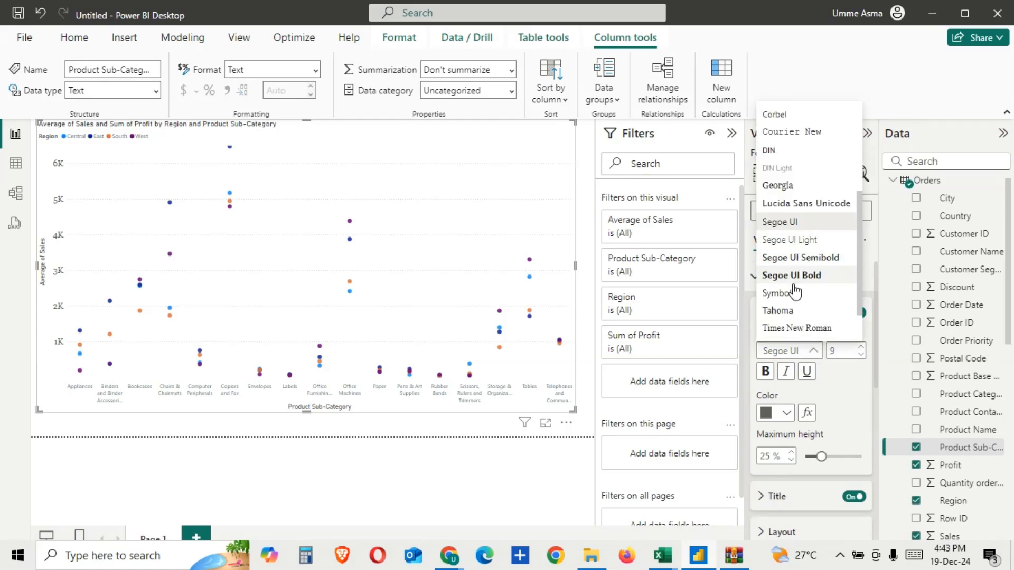
left_click(795, 328)
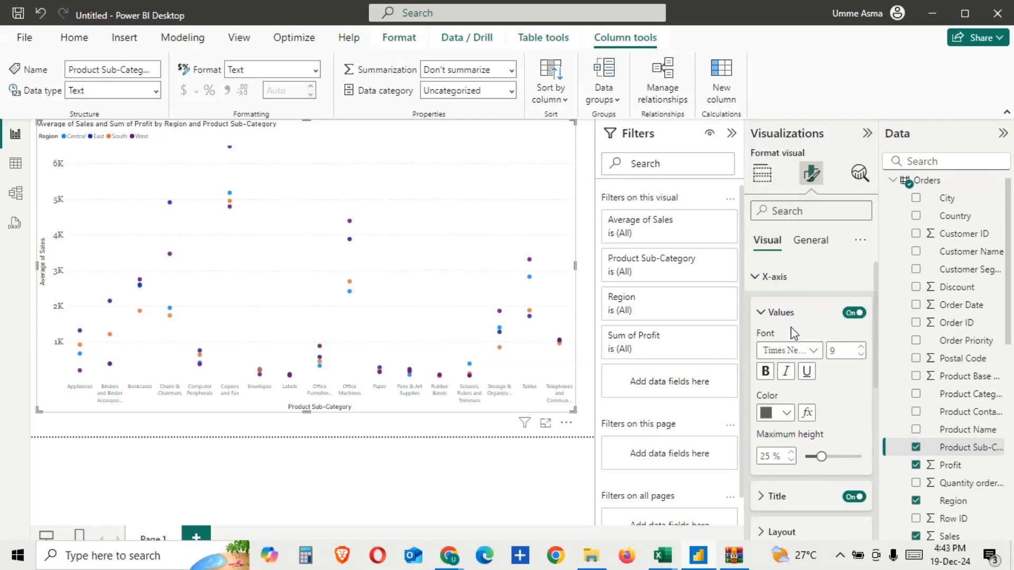
left_click(862, 350)
left_click(862, 350)
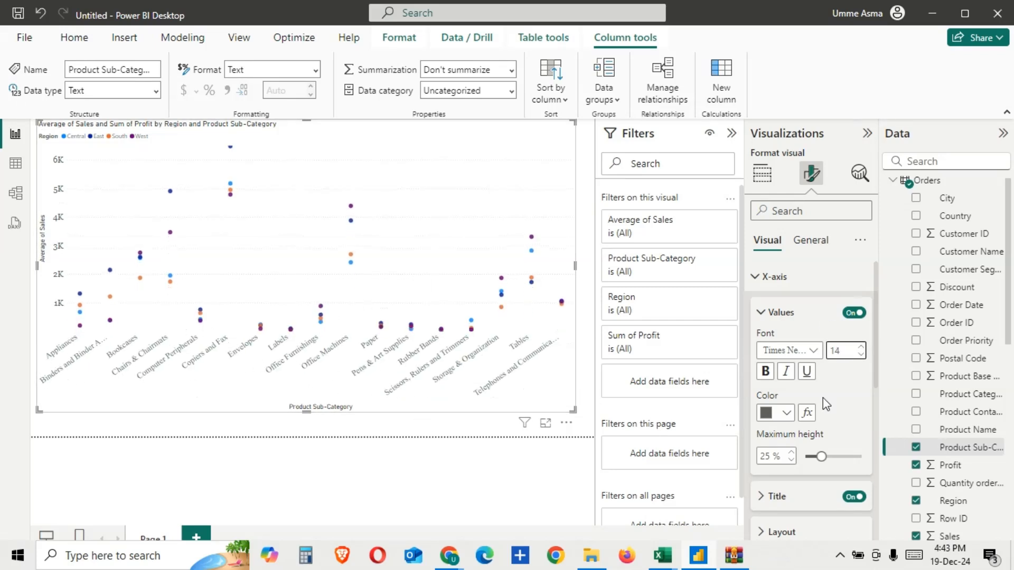
left_click(776, 313)
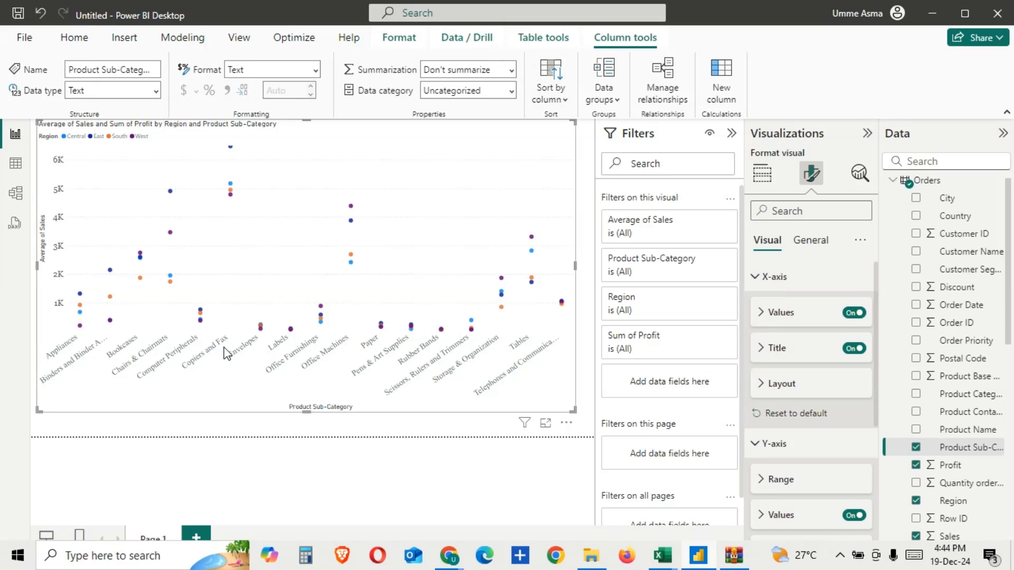
left_click(752, 296)
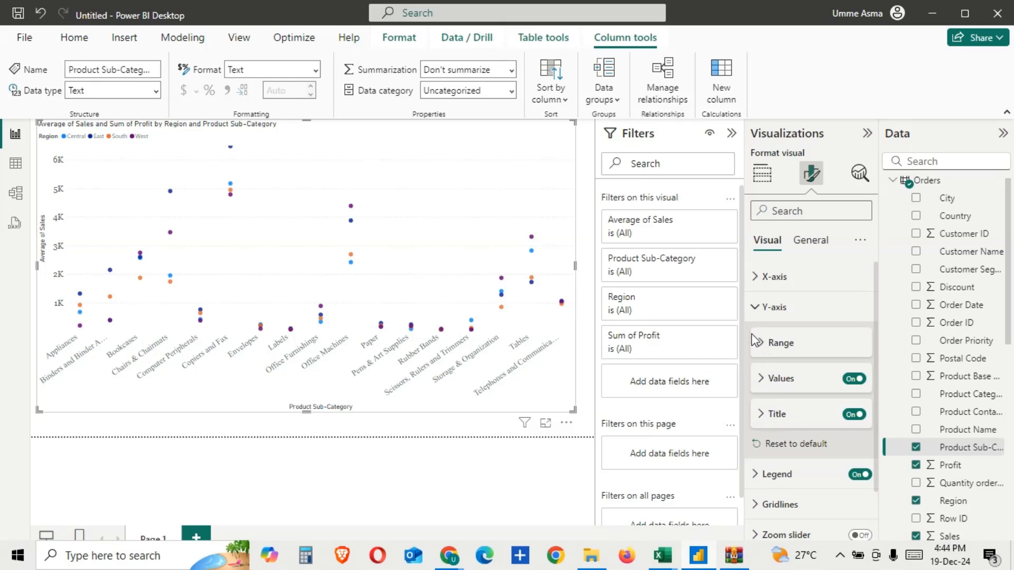
left_click(755, 309)
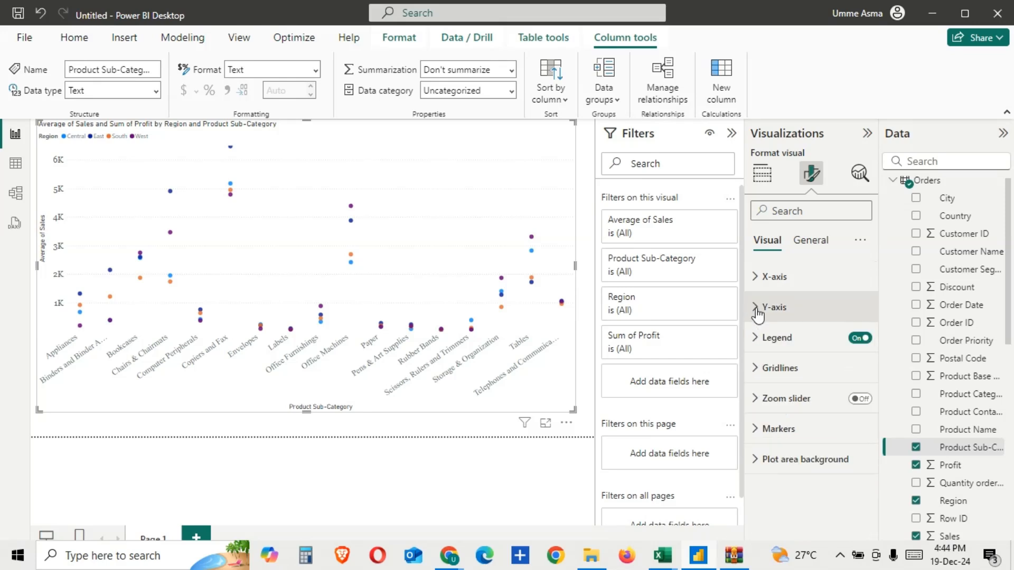
Set the scatter chart's legend position to Center left.
left_click(761, 339)
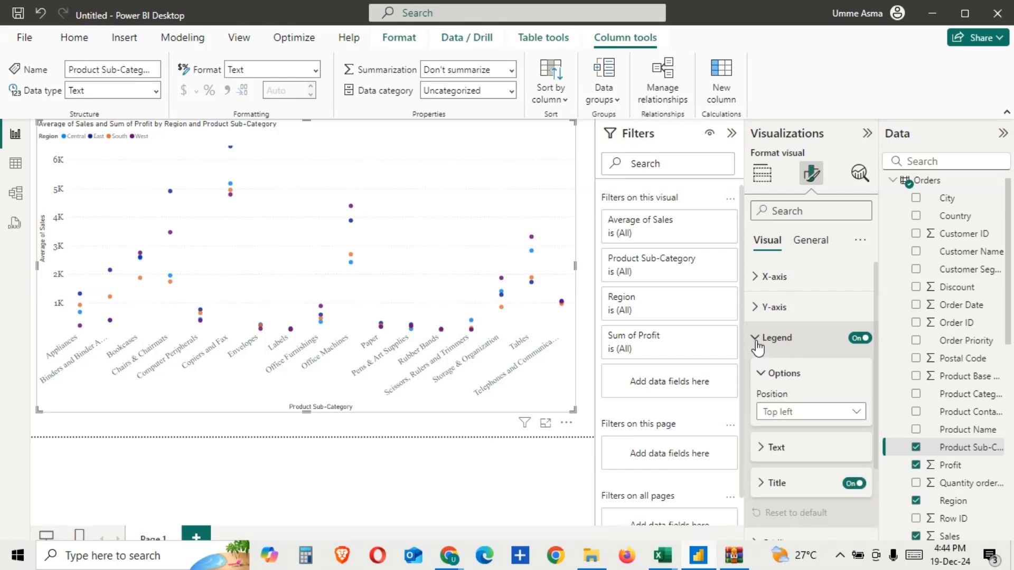
left_click(842, 412)
left_click(782, 326)
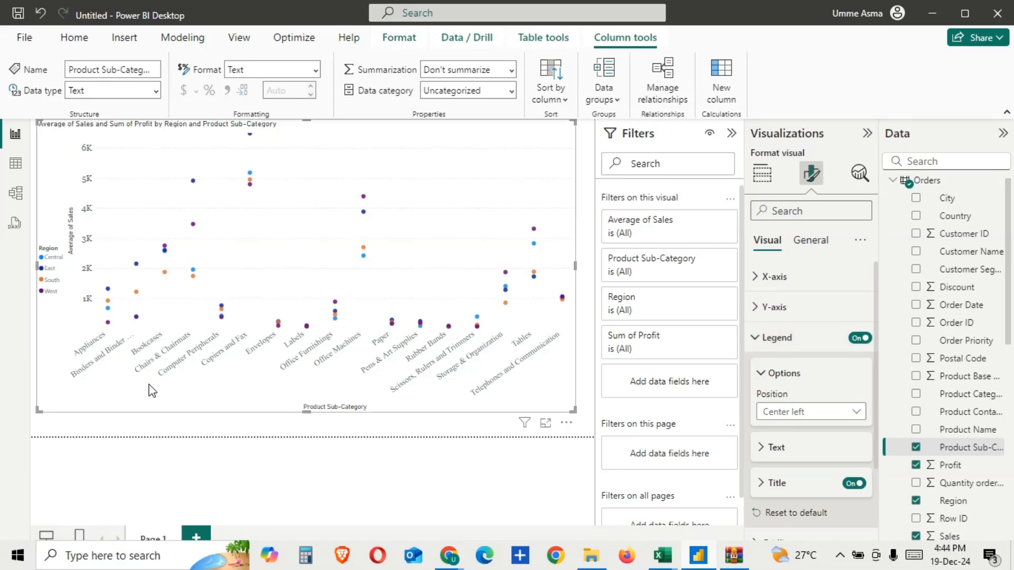
Reset the scatter chart's legend formatting to its defaults after reviewing its text and title settings.
left_click(766, 449)
scroll(790, 478, "down", 3)
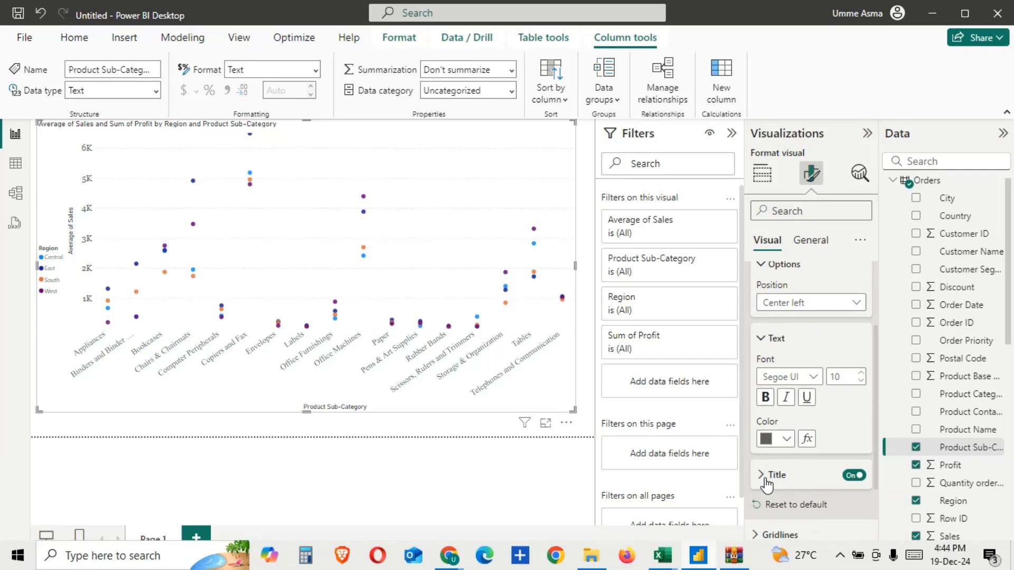
left_click(764, 477)
scroll(807, 439, "down", 3)
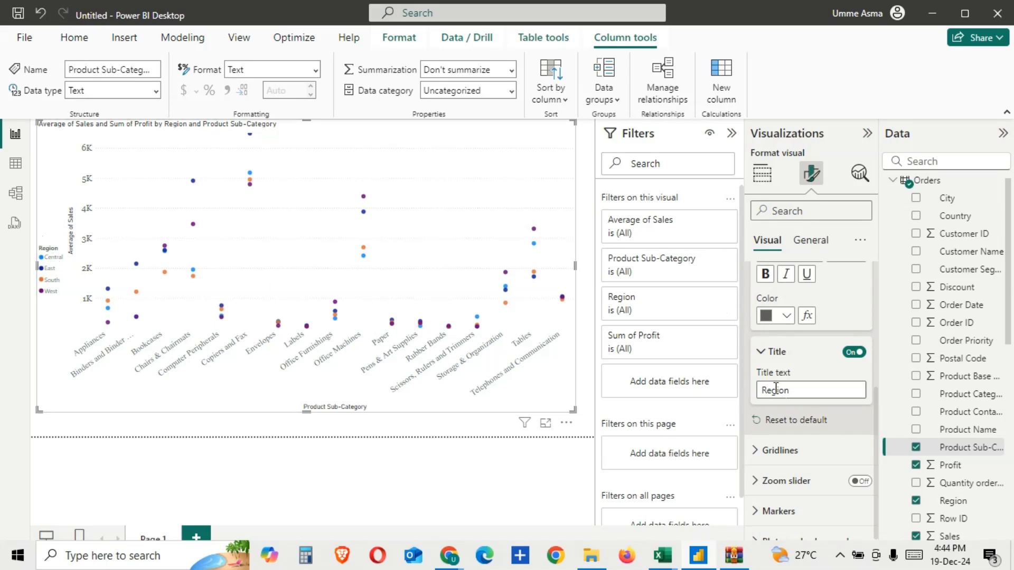
left_click(794, 422)
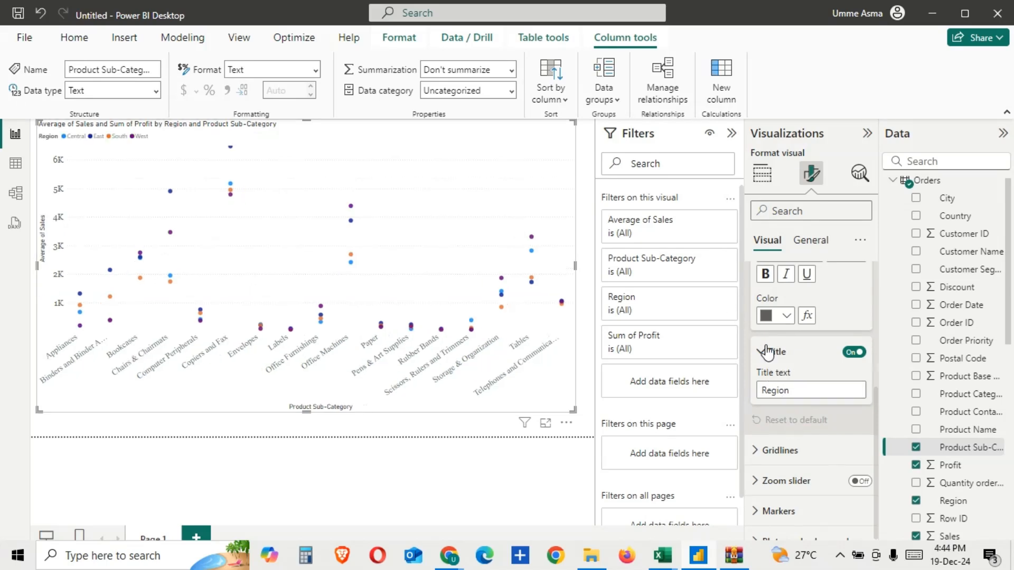
left_click(767, 351)
scroll(760, 328, "up", 3)
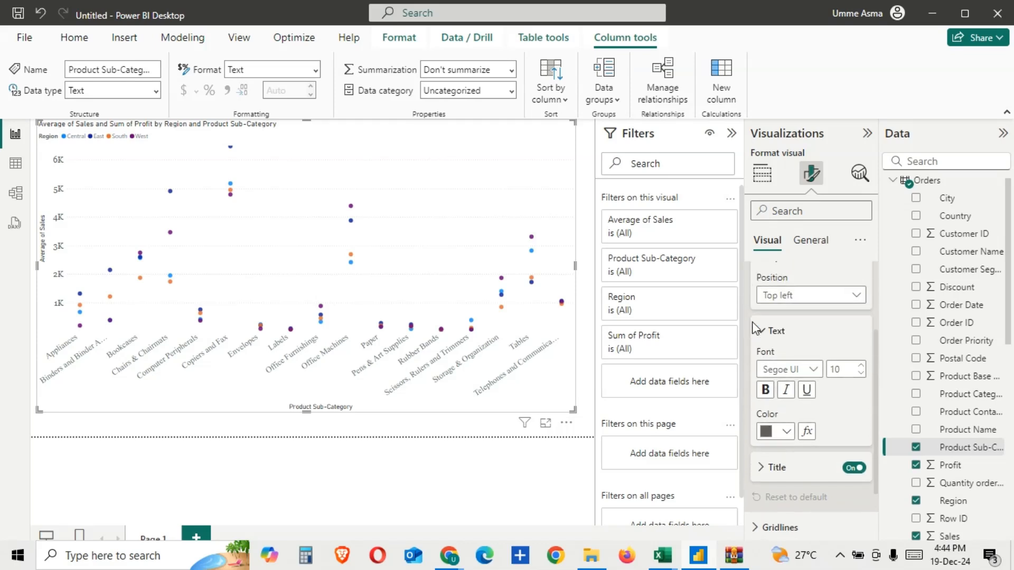
left_click(761, 372)
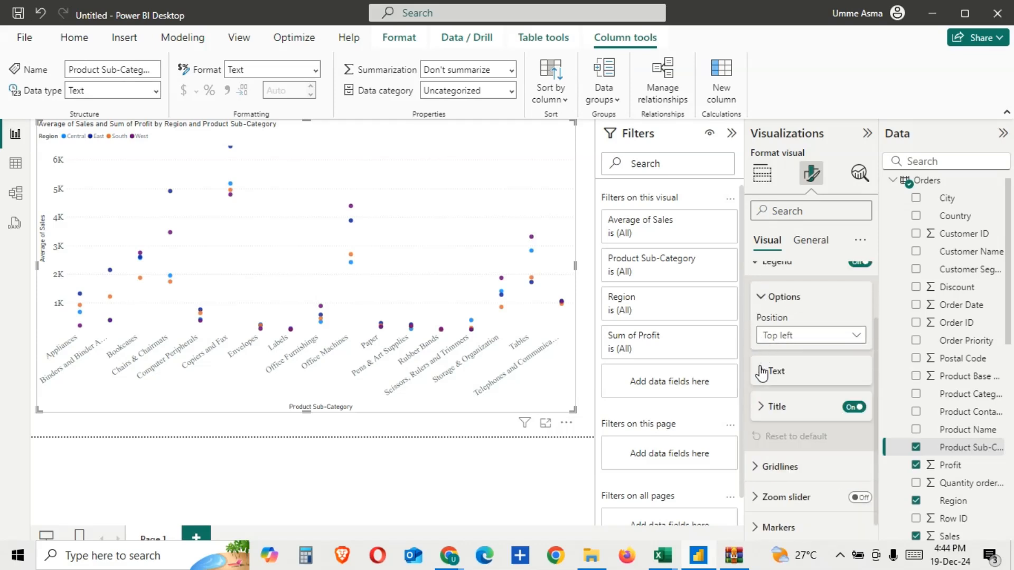
left_click(762, 300)
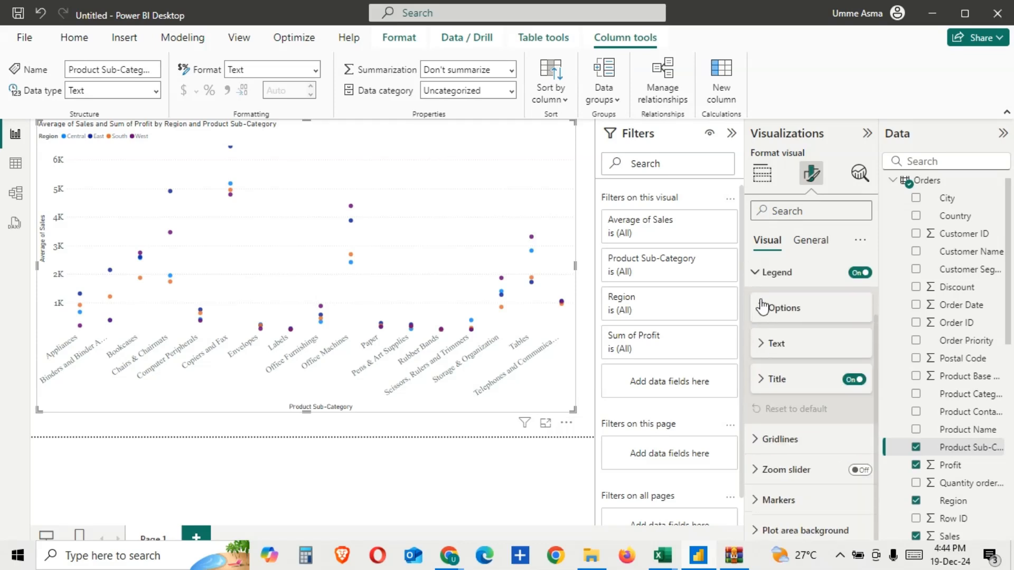
left_click(758, 272)
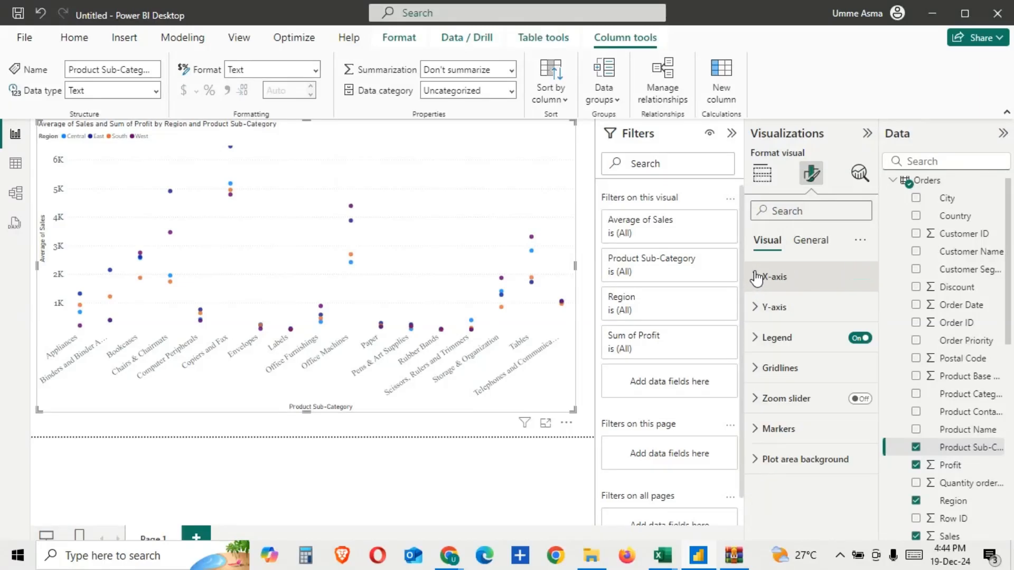
Color the horizontal gridlines in the darkest pink theme shade and set their transparency to 82%.
left_click(755, 368)
scroll(799, 418, "down", 2)
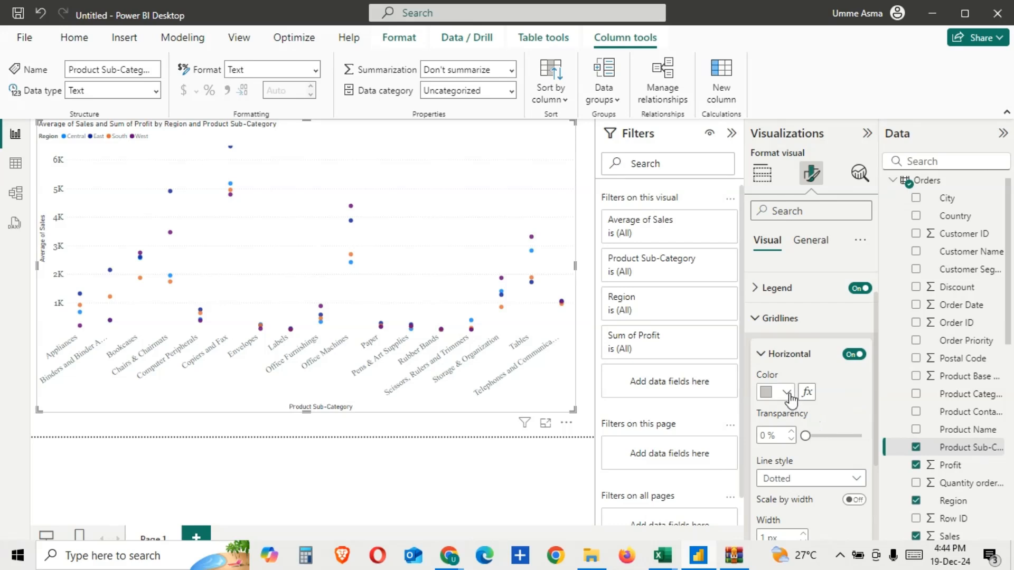
left_click(767, 394)
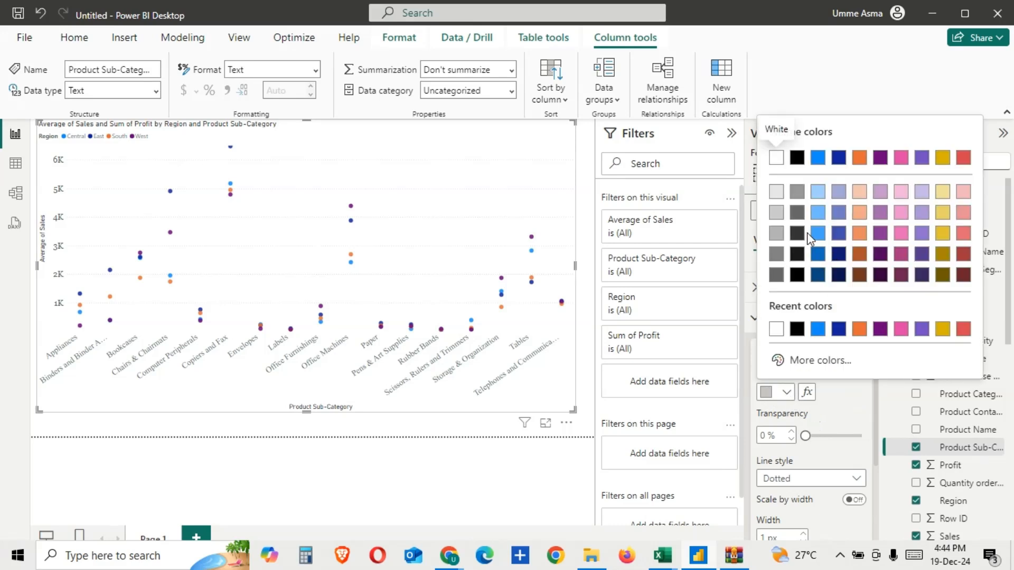
left_click(901, 274)
left_click(844, 435)
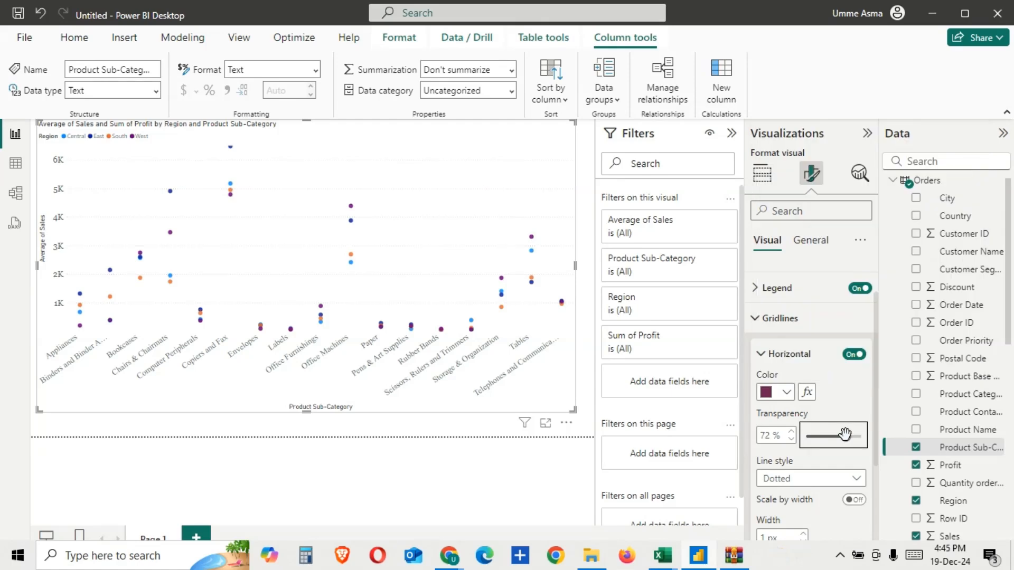
mouse_move(845, 435)
left_mouse_down()
mouse_move(809, 433)
mouse_move(850, 435)
left_mouse_up()
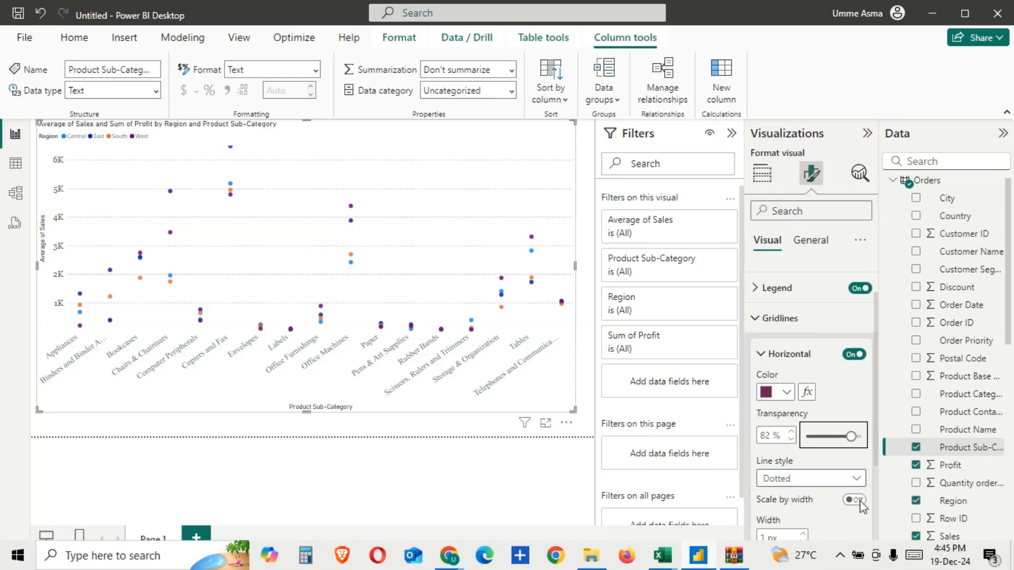
Try the Dashed line style on the horizontal gridlines and return it to Dotted.
left_click(834, 478)
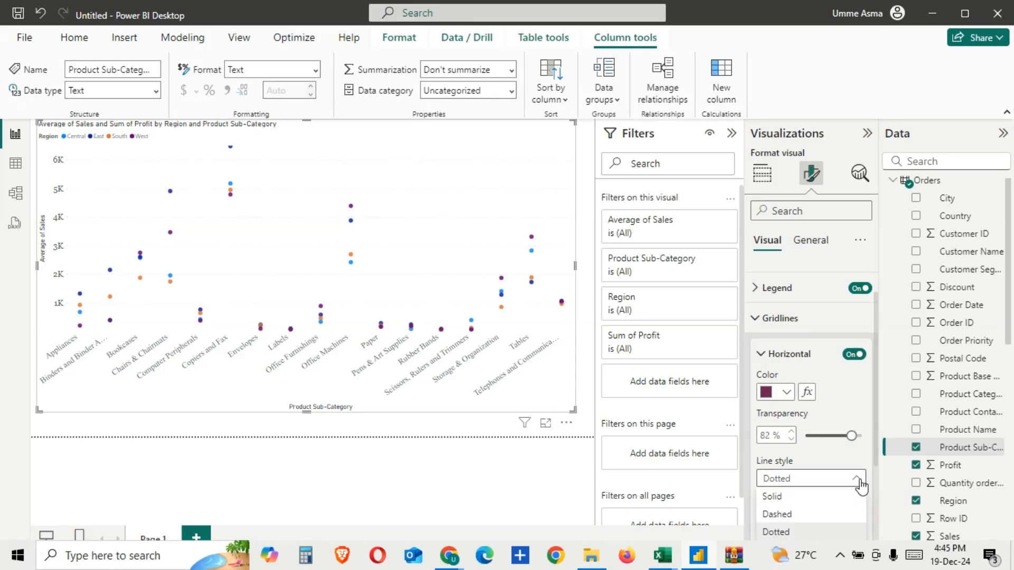
left_click(786, 518)
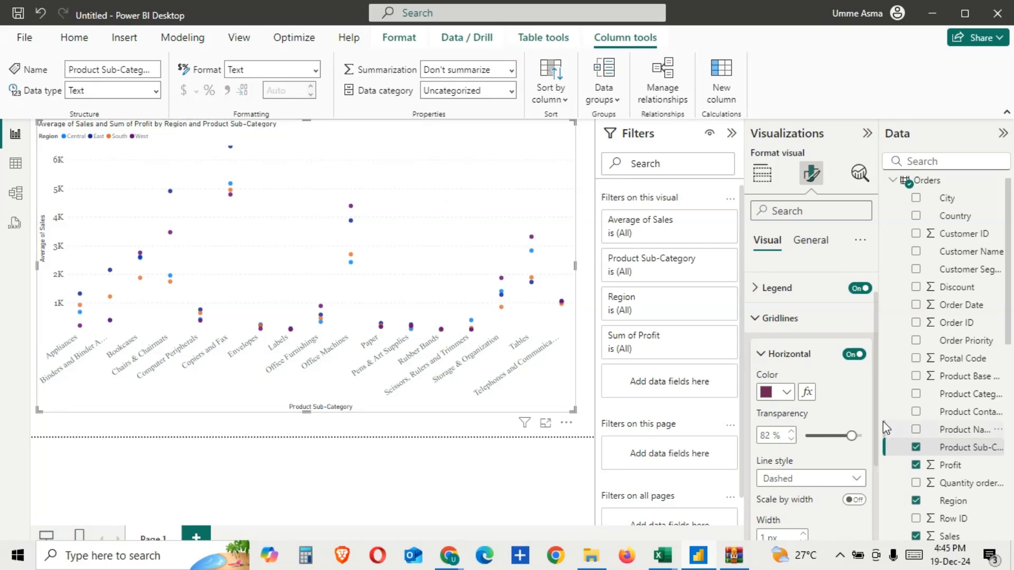
left_click(852, 478)
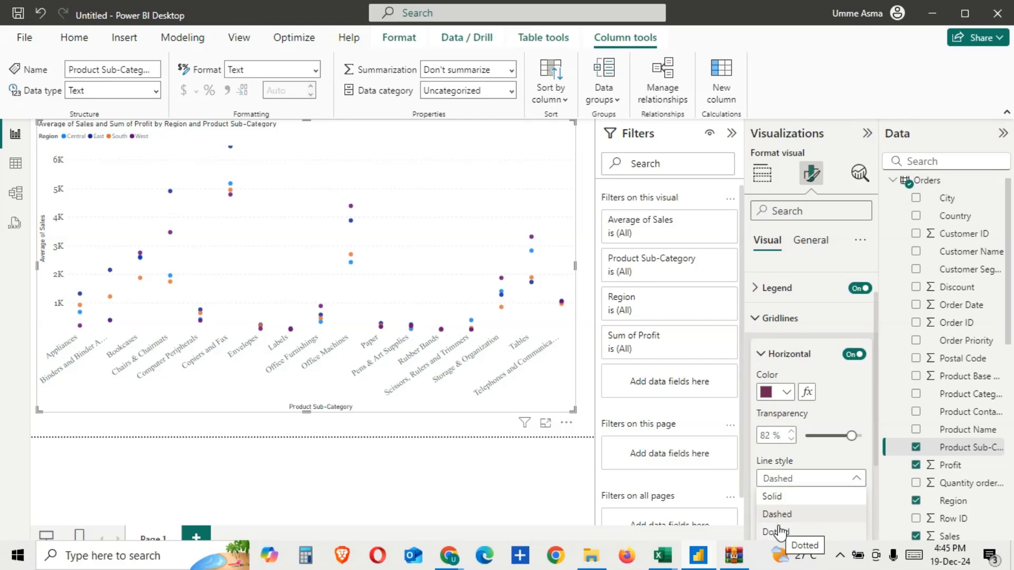
left_click(779, 527)
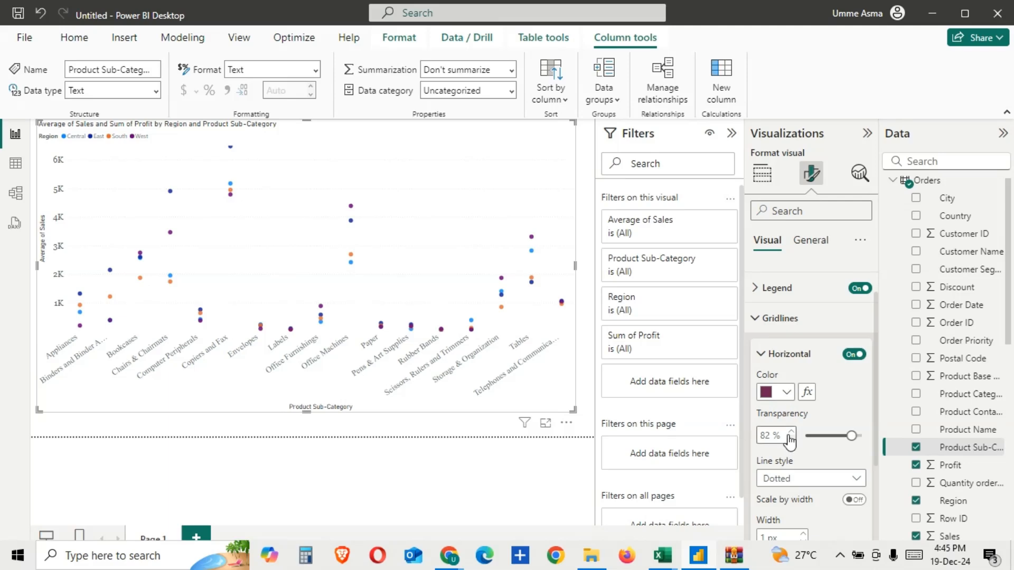
Set the transparency of the horizontal gridlines to 24%.
left_click_drag(852, 436, 857, 437)
left_click(864, 436)
left_click_drag(862, 437, 819, 434)
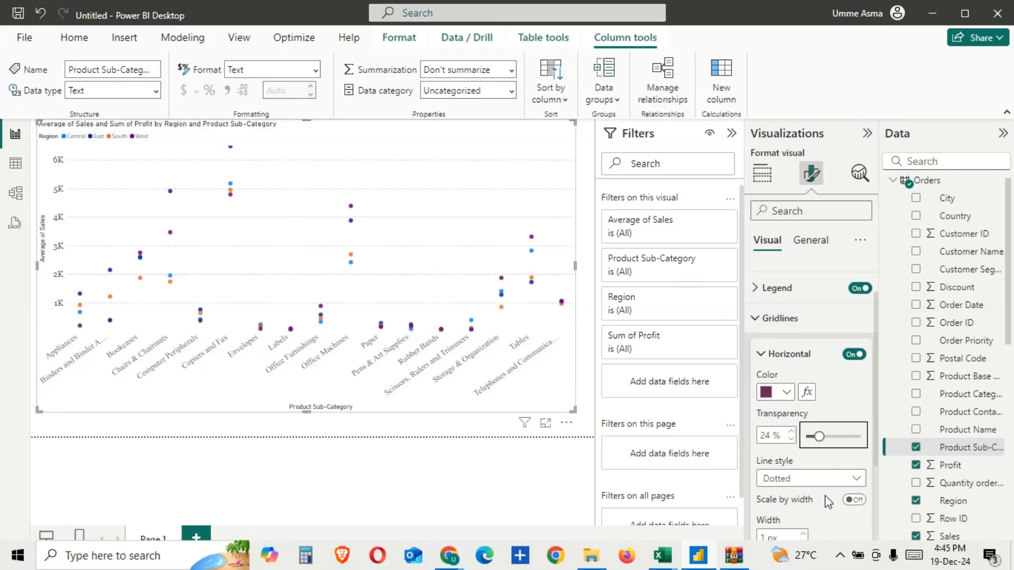
Enable scaling by width for the horizontal gridlines and set their width to 4 px.
scroll(811, 472, "down", 3)
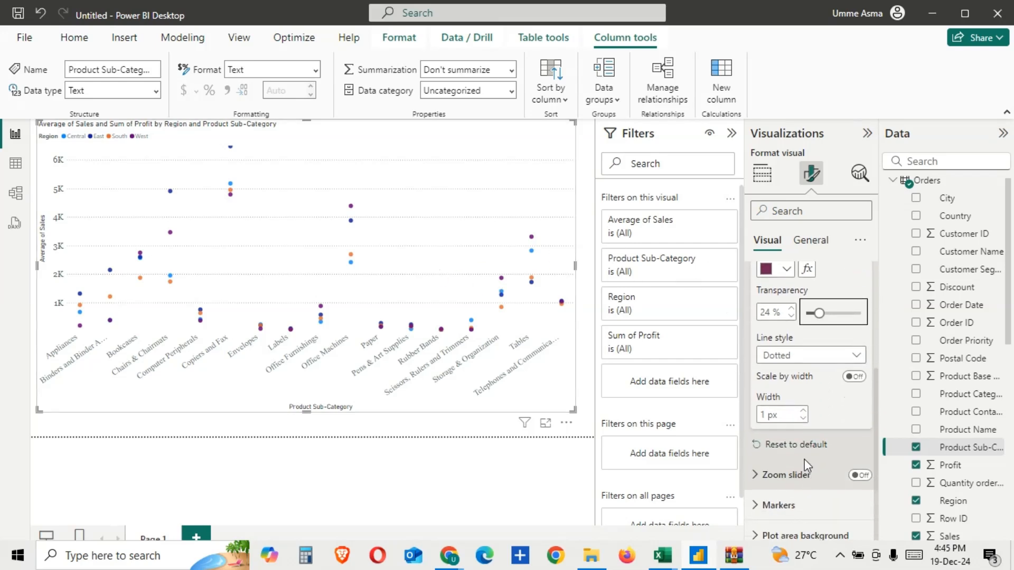
left_click(854, 377)
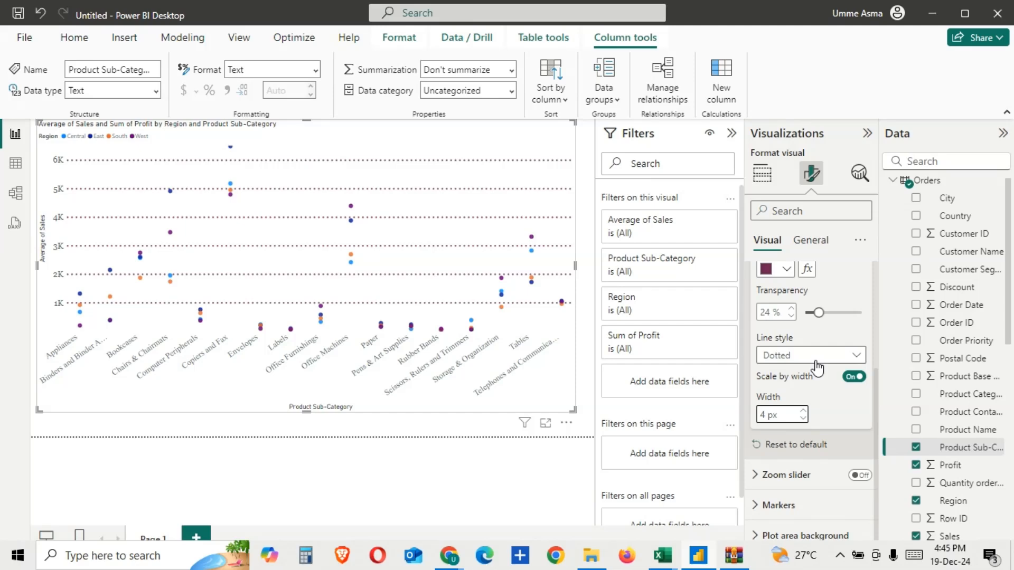
scroll(817, 367, "up", 2)
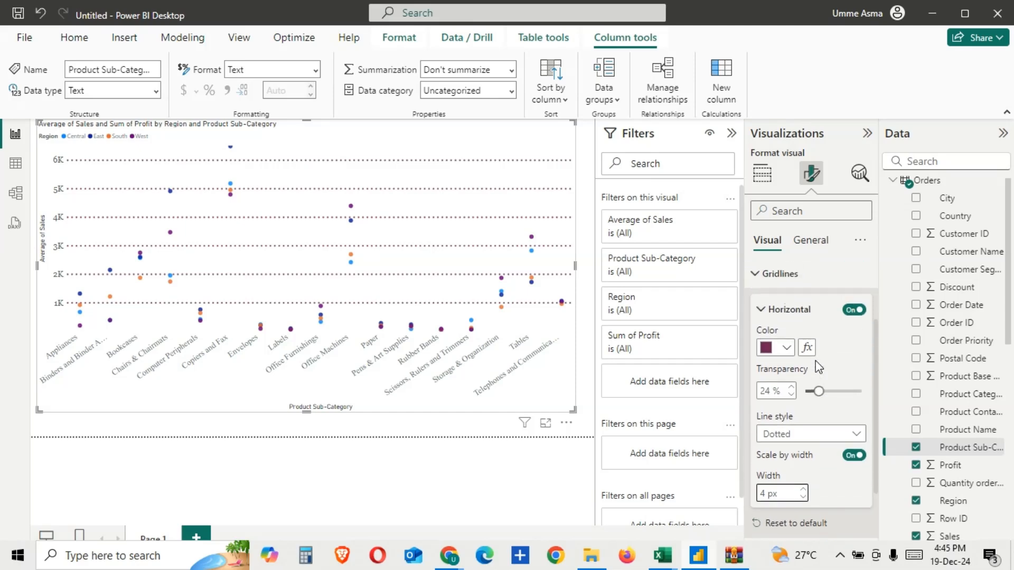
left_click(763, 315)
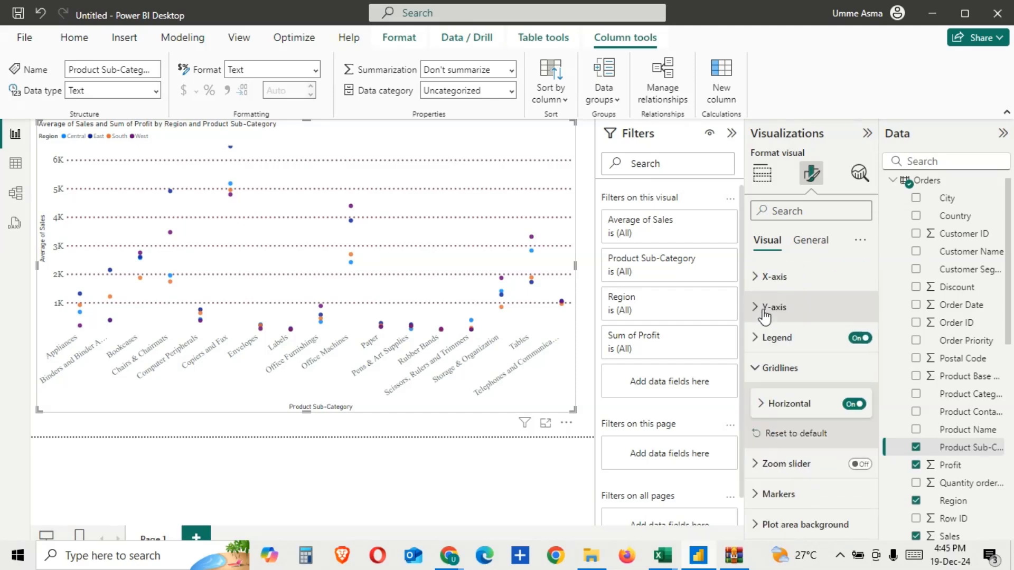
left_click(758, 370)
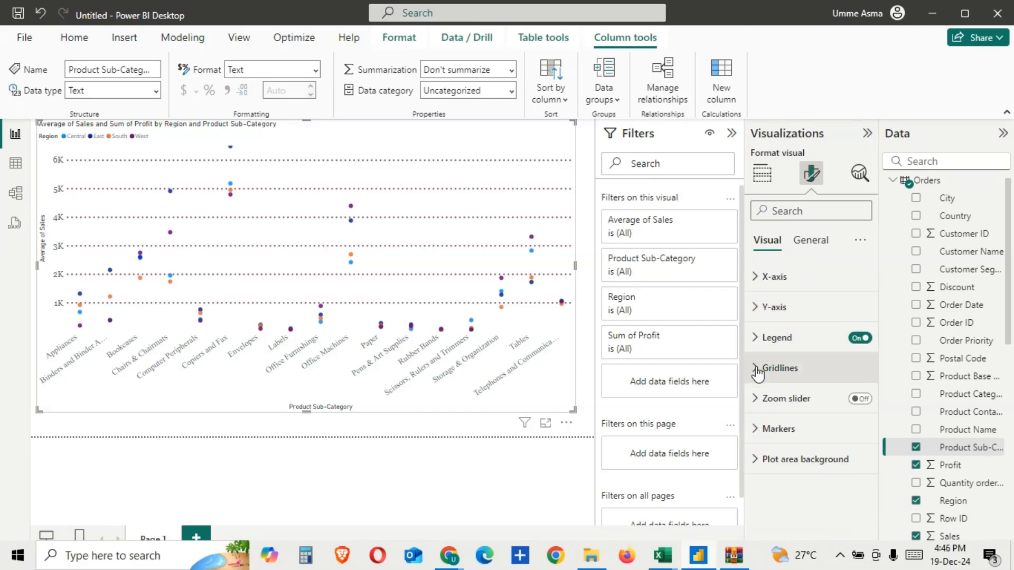
Turn on the chart's zoom slider and lower the upper end of the Y-axis range to just above 5K.
left_click(859, 400)
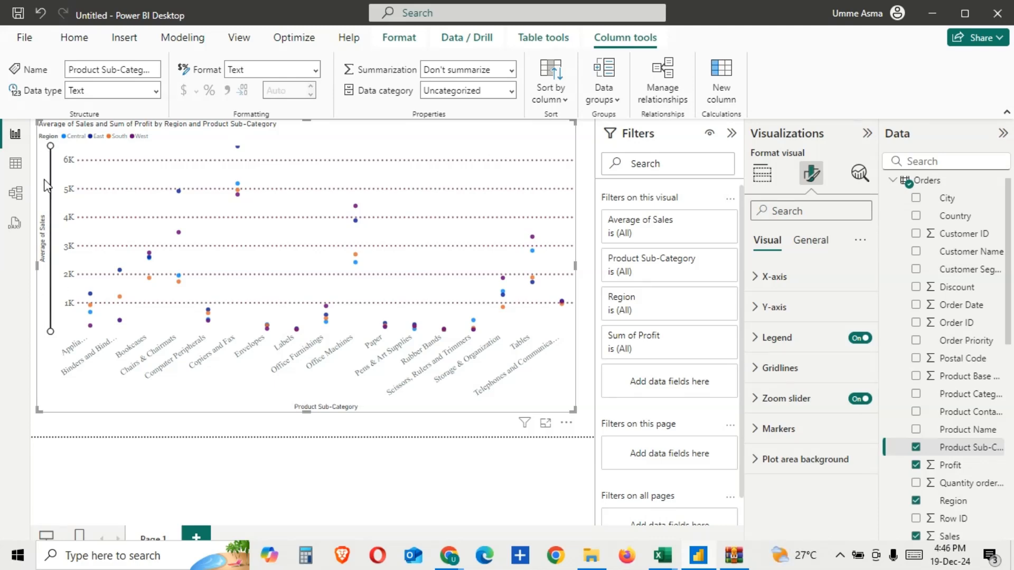
left_click_drag(51, 147, 51, 177)
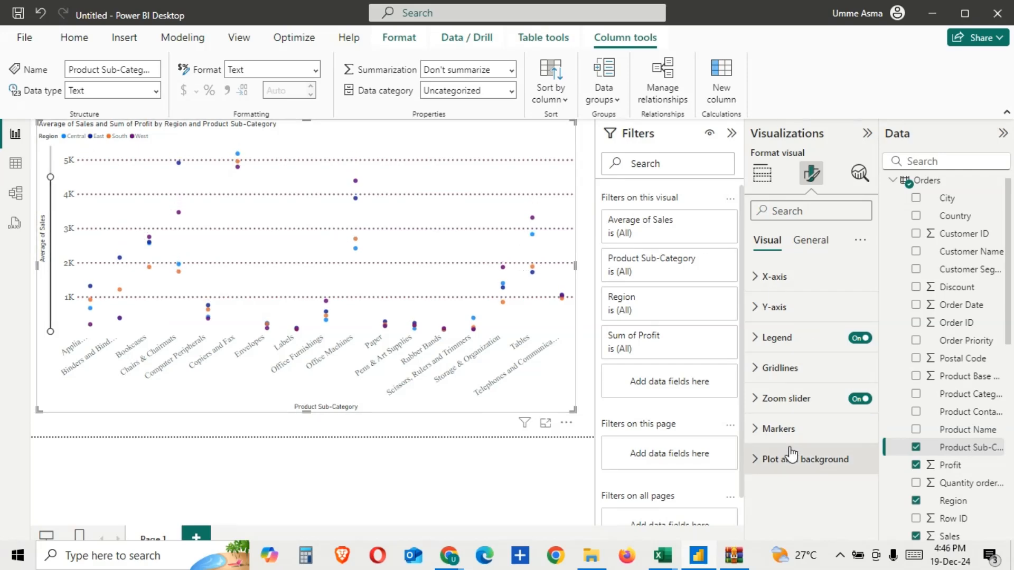
Examine which series the marker settings can be applied to.
left_click(783, 428)
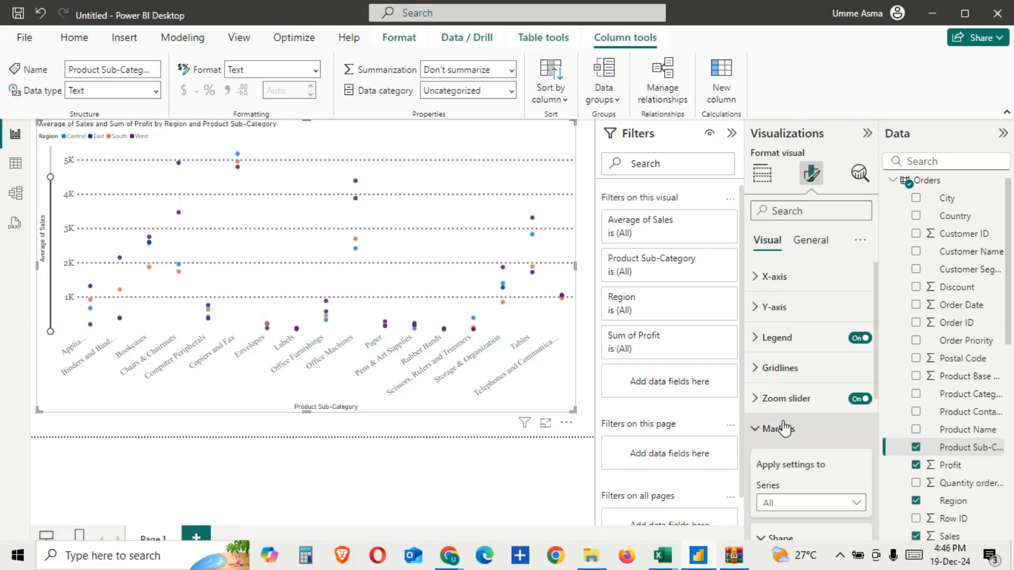
scroll(787, 459, "down", 2)
scroll(791, 471, "down", 2)
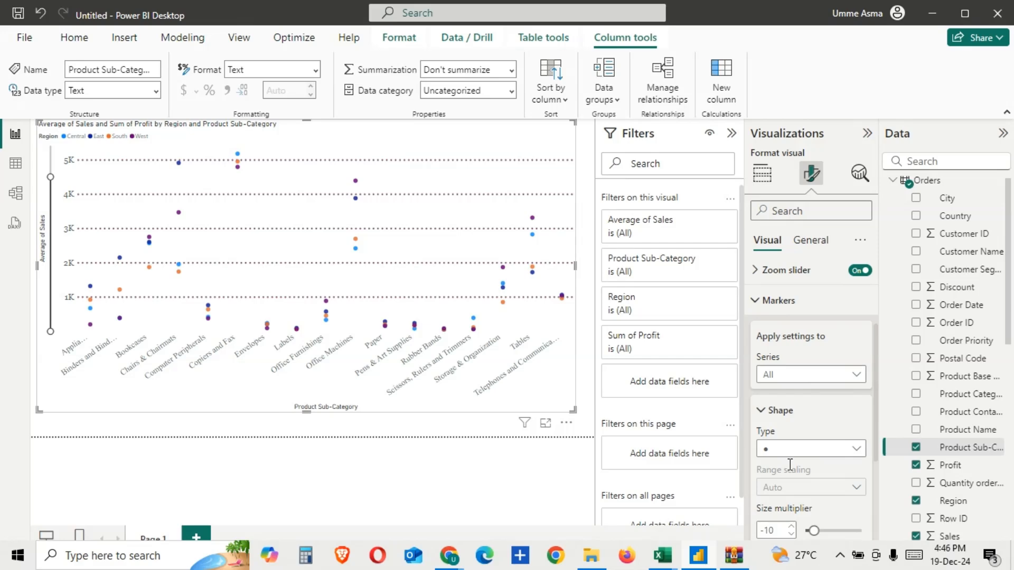
left_click(844, 376)
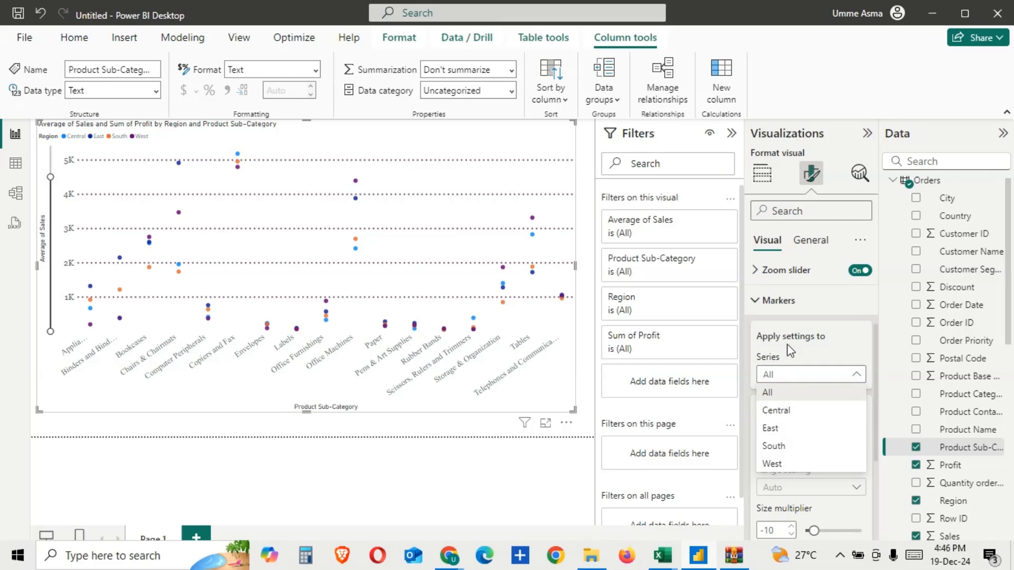
left_click(755, 303)
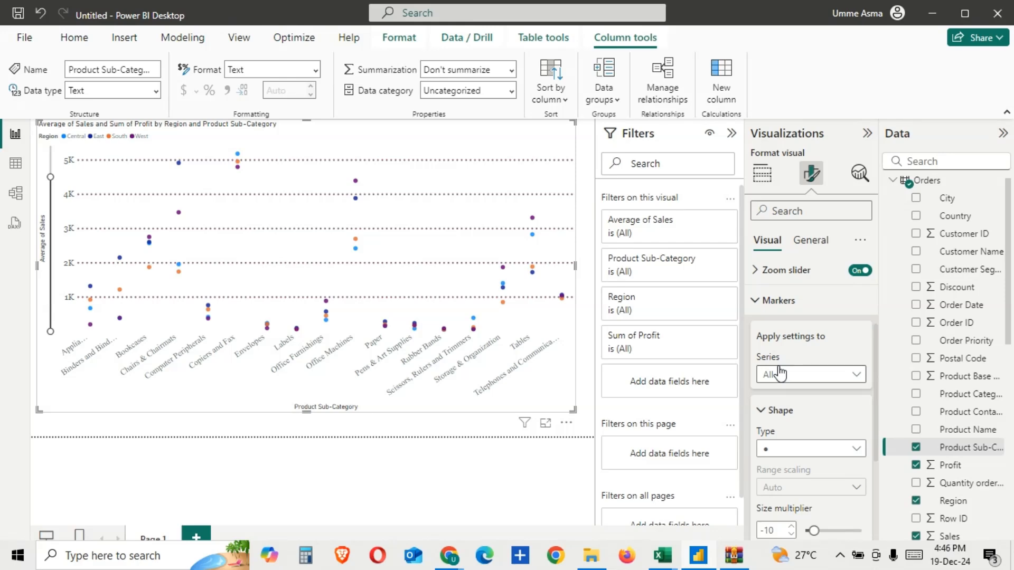
left_click(755, 301)
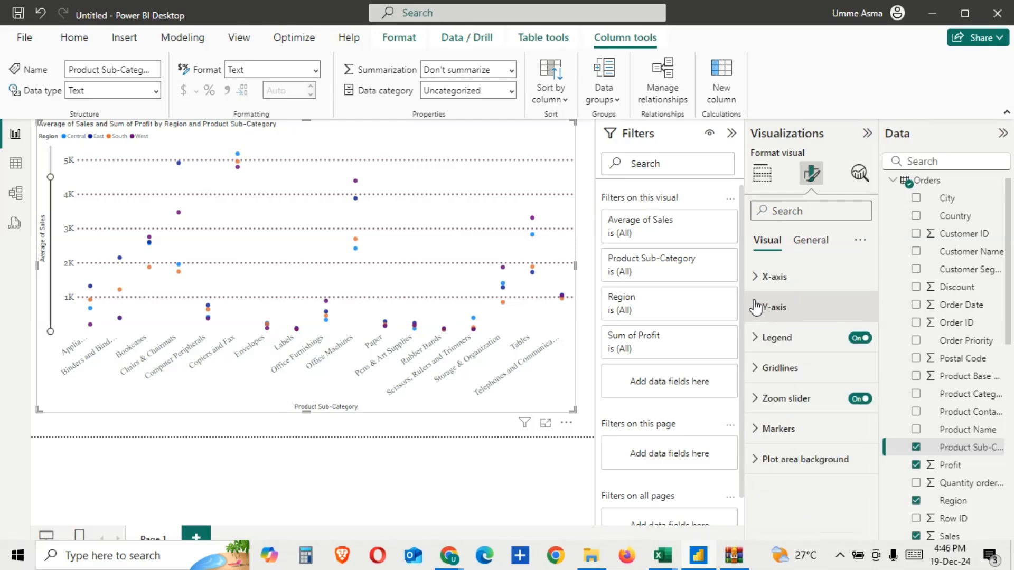
Try the square and triangle marker shapes for all series and return to the circle.
left_click(759, 429)
scroll(803, 391, "down", 4)
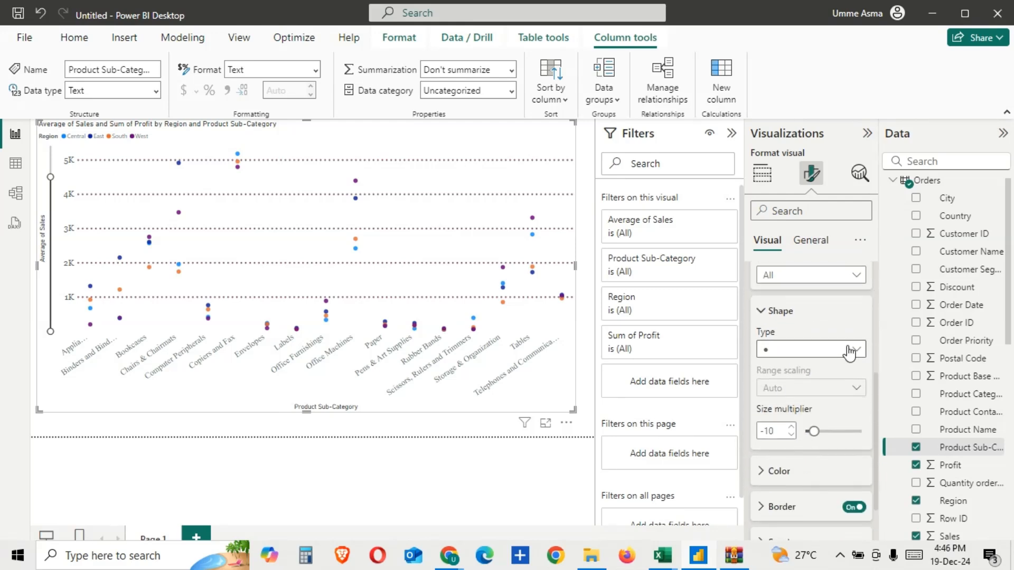
left_click(842, 351)
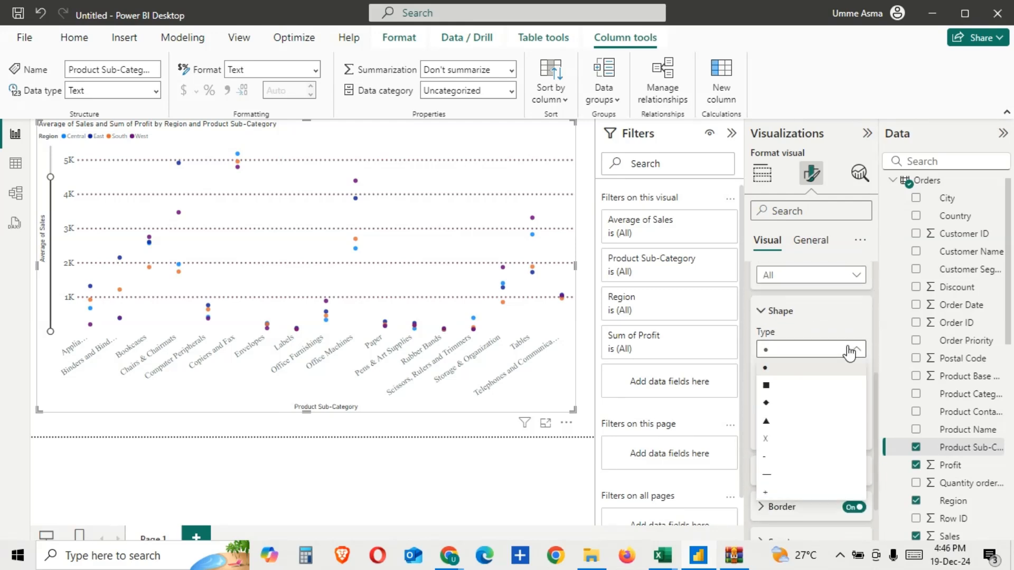
left_click(766, 385)
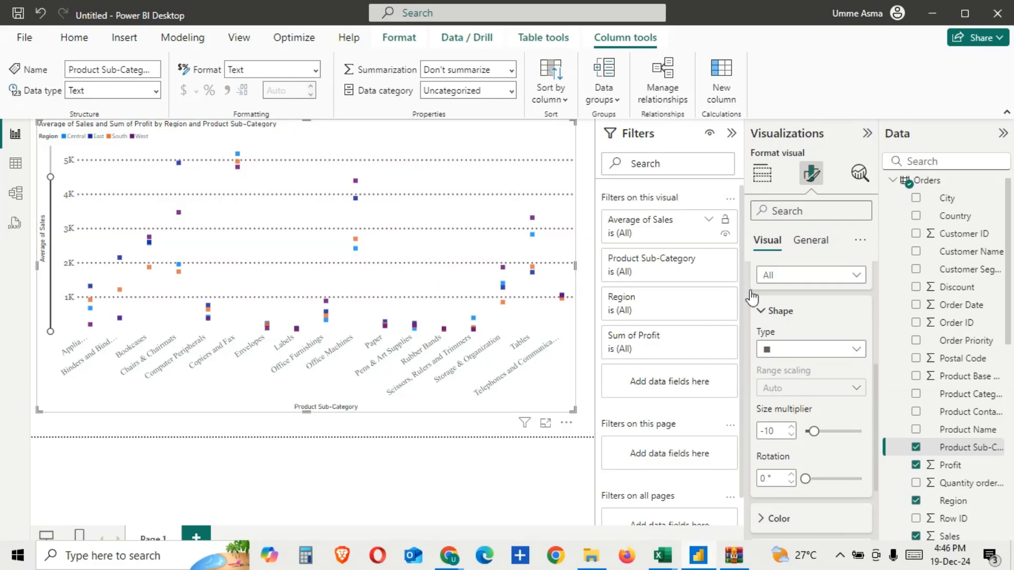
left_click(822, 351)
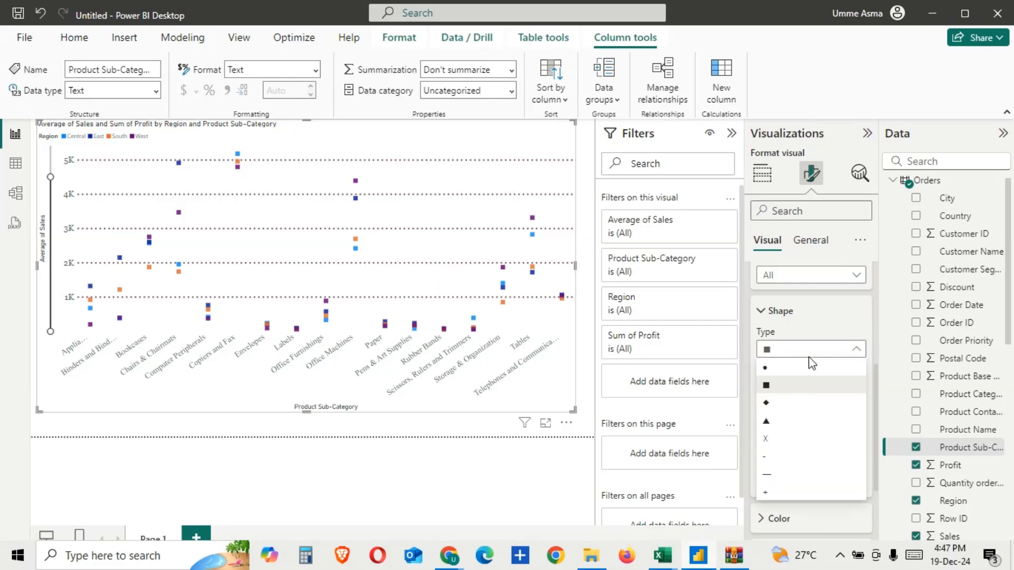
left_click(767, 423)
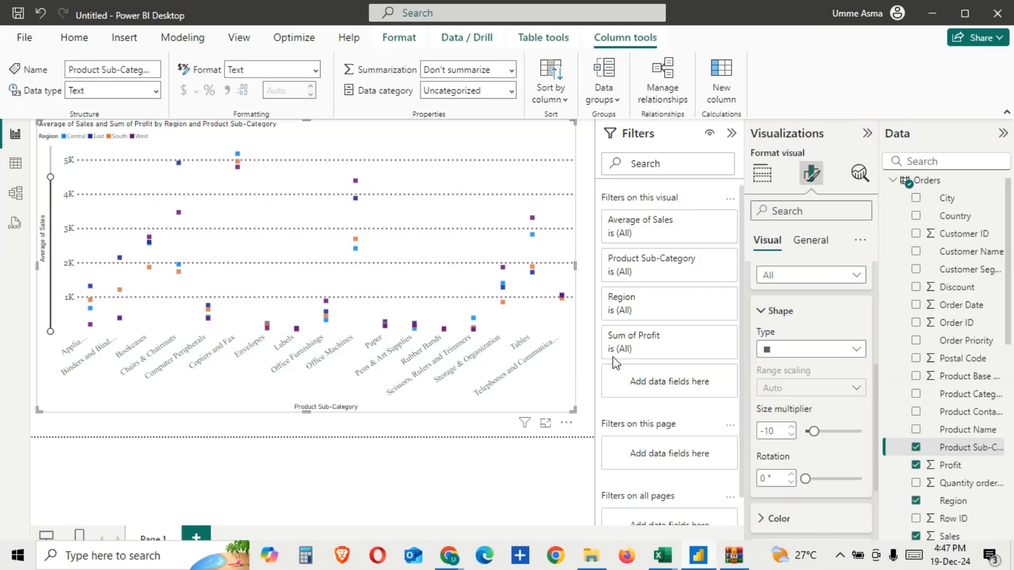
left_click(820, 358)
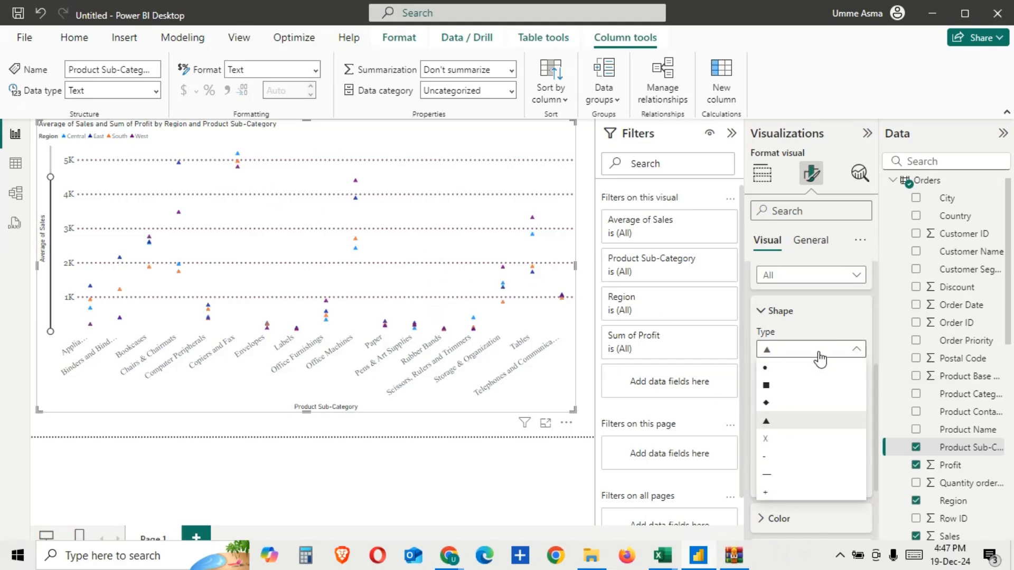
left_click(771, 370)
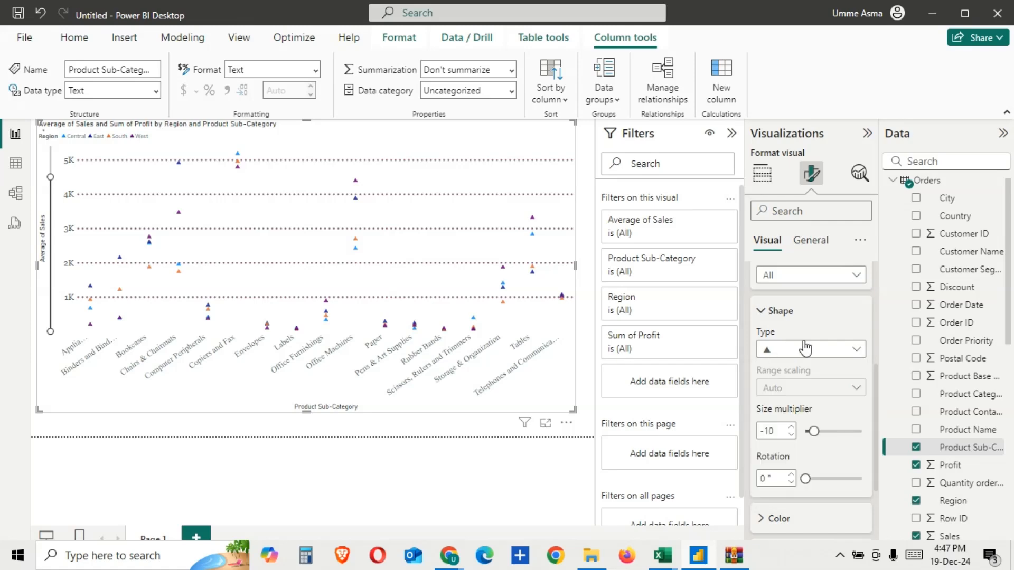
Examine the color and transparency settings of the chart's markers.
scroll(788, 406, "down", 3)
left_click(786, 400)
scroll(789, 409, "down", 3)
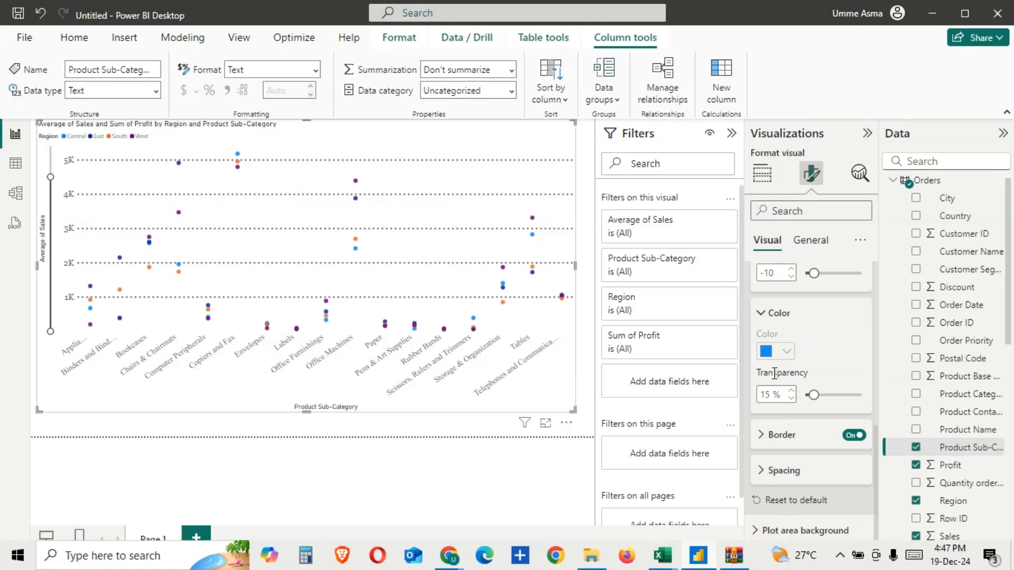
scroll(773, 375, "up", 7)
left_click(778, 429)
Examine the plot area background options and browse the available image files without choosing one.
left_click(784, 460)
scroll(788, 393, "down", 3)
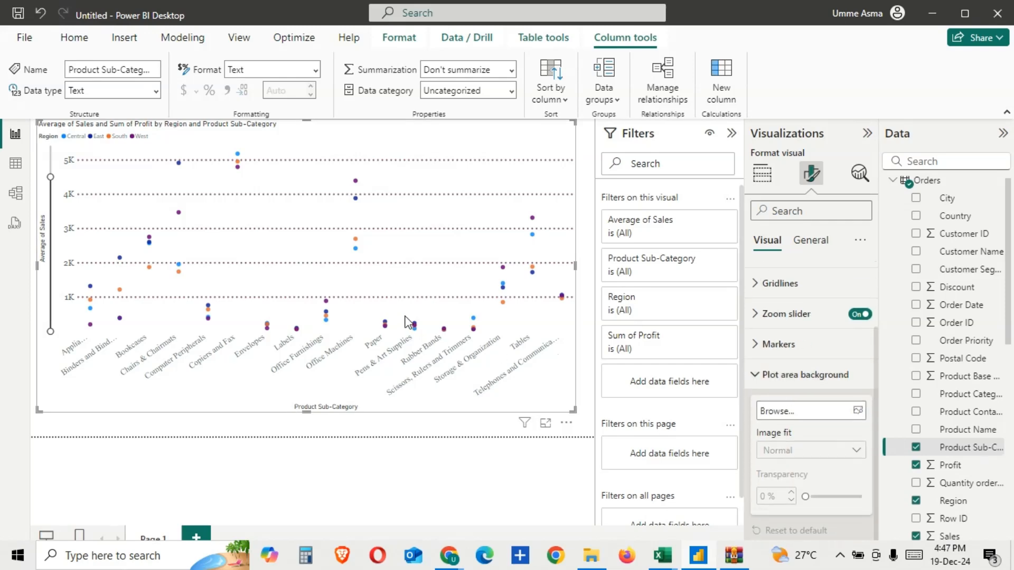
left_click(858, 412)
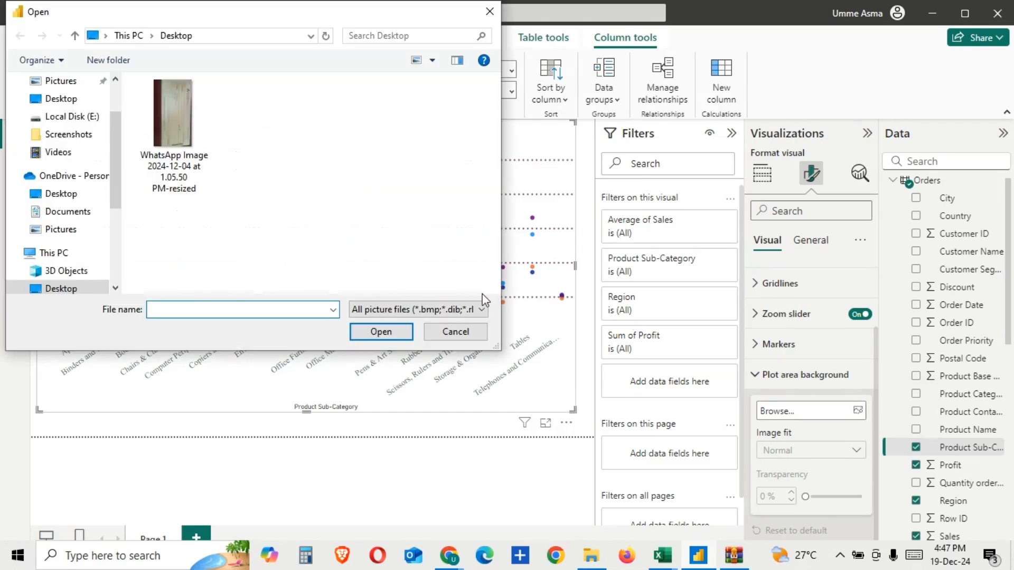
left_click(490, 11)
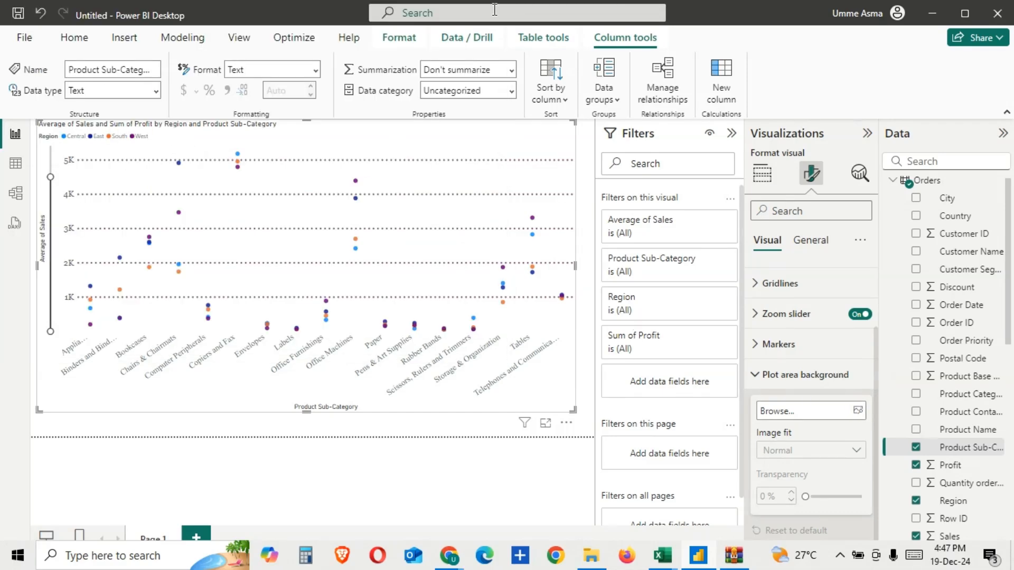